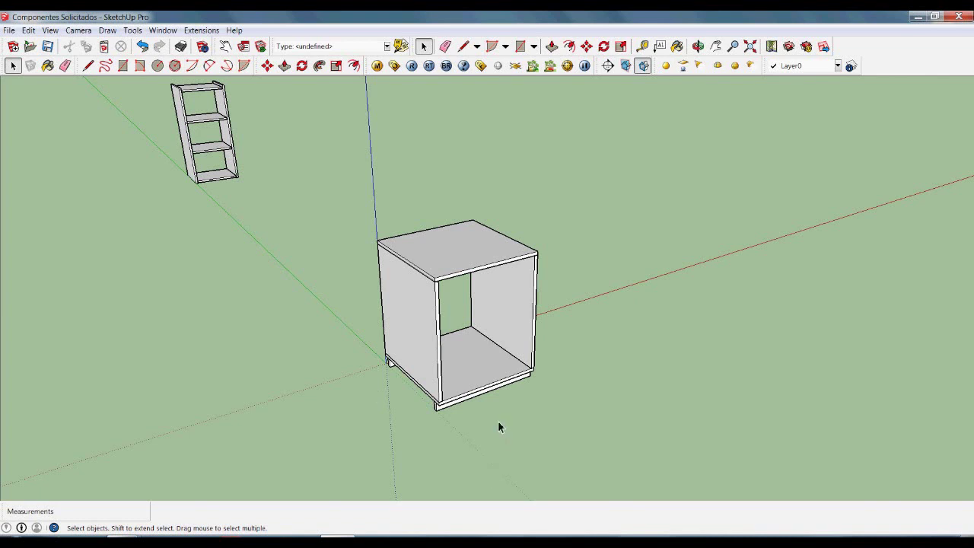
pyautogui.moveTo(517, 423); pyautogui.dragTo(548, 380, button='middle')
pyautogui.scroll(2, 491, 364)
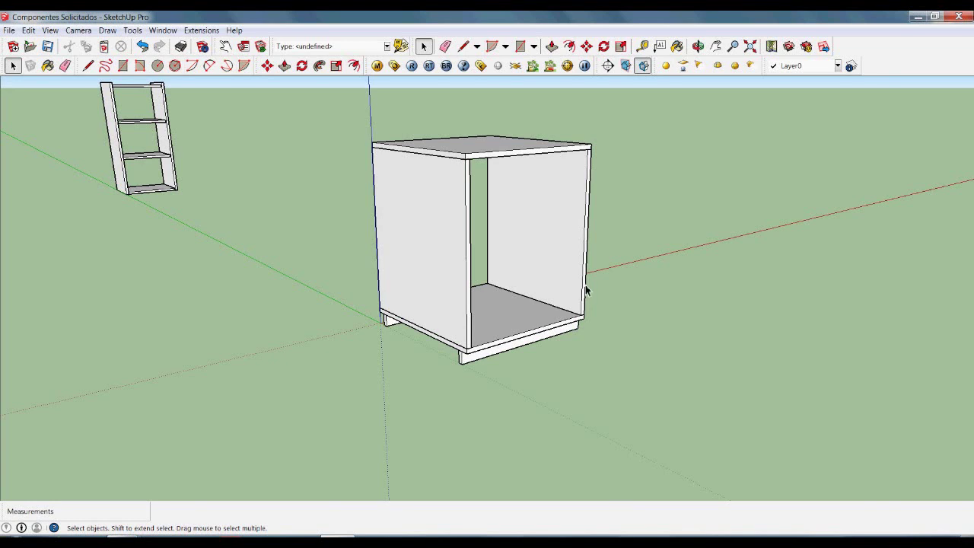
pyautogui.scroll(1, 620, 225)
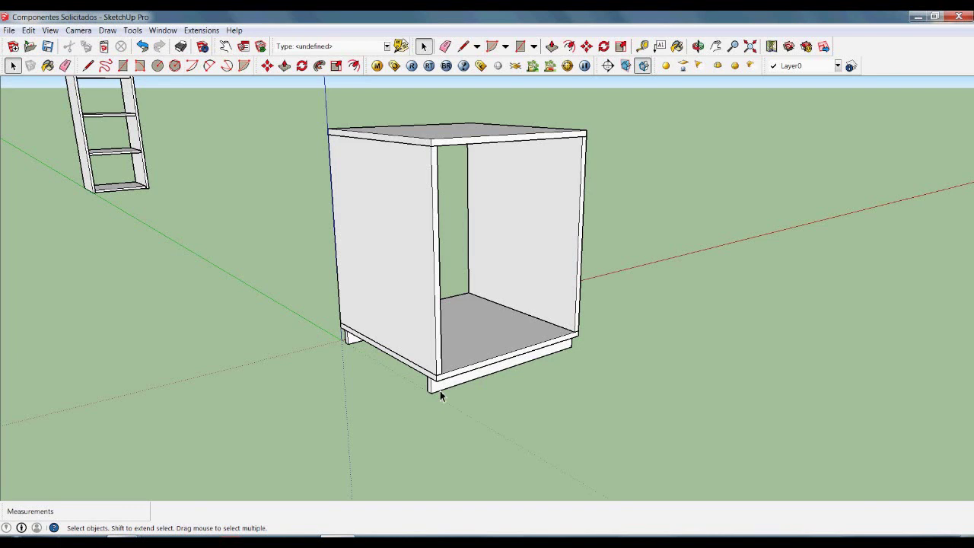
pyautogui.scroll(-5, 353, 344)
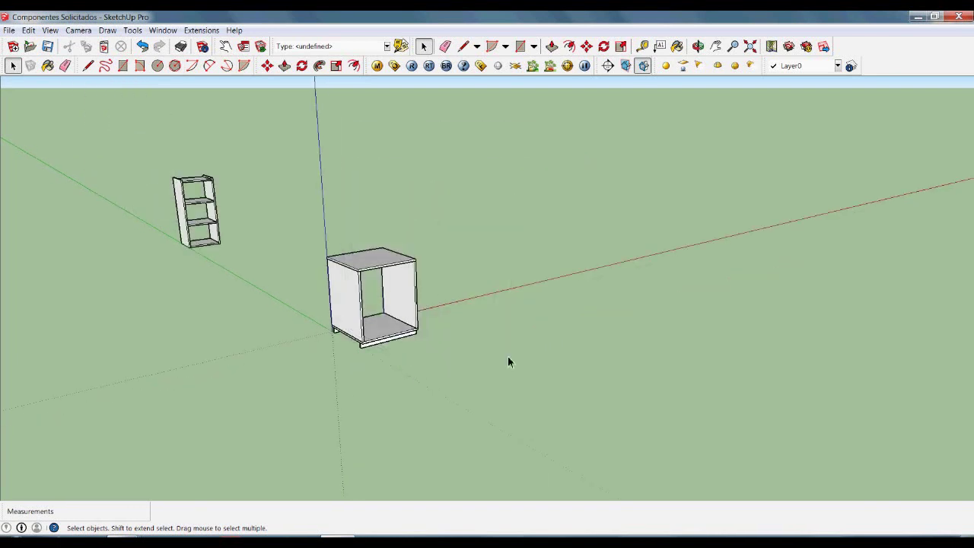
pyautogui.scroll(-4, 398, 388)
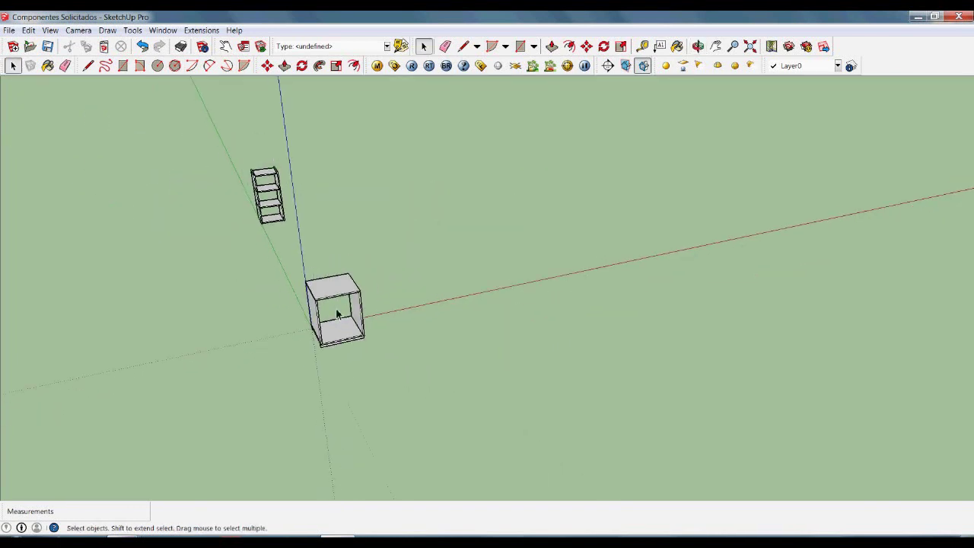
# Step: Draw a 400 cm line parallel to the red axis in the open area beside the cabinet
pyautogui.moveTo(428, 348); pyautogui.dragTo(647, 347, button='middle')
pyautogui.scroll(3, 646, 344)
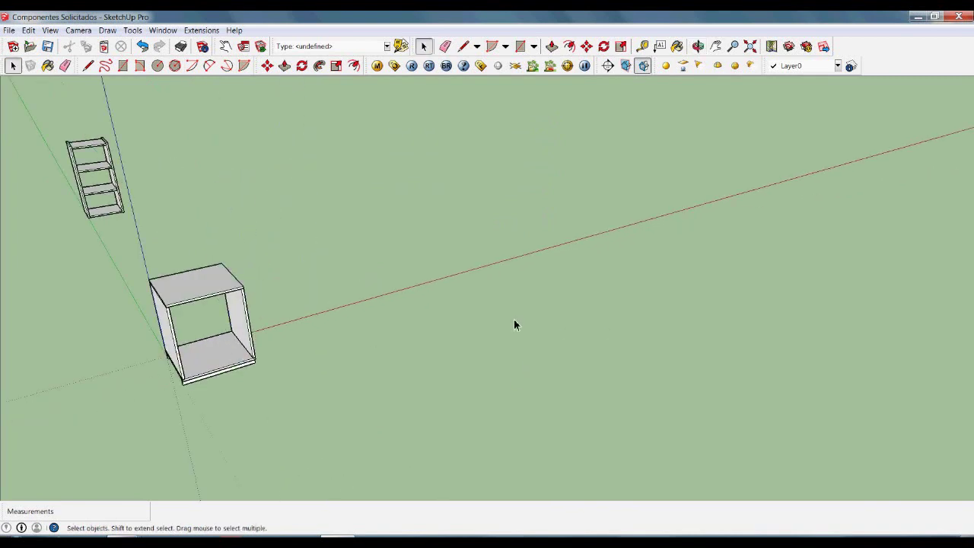
pyautogui.press('l')
pyautogui.click(519, 300)
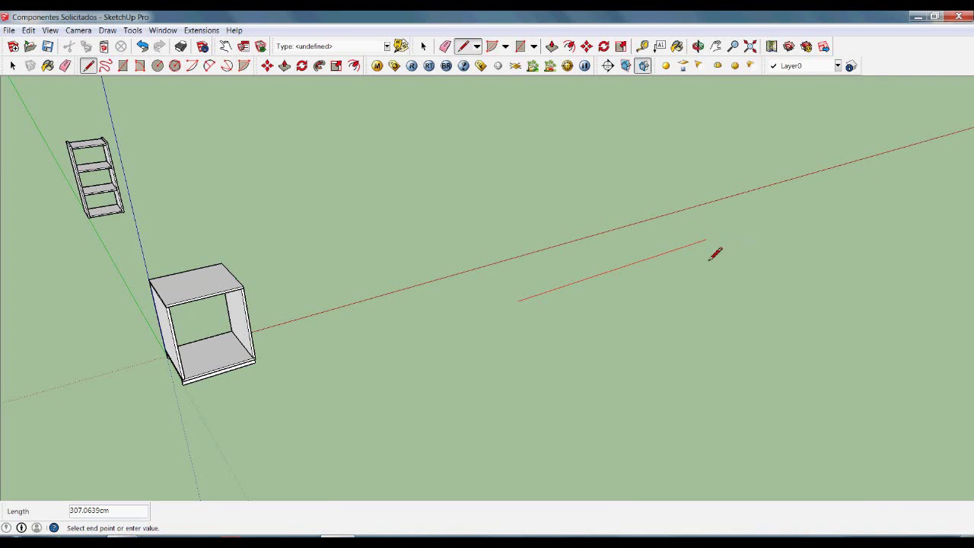
pyautogui.write('400')
pyautogui.press('Return')
pyautogui.press('space')
# Step: Copy the open cabinet from the origin to the free area in front of the 400 cm line
pyautogui.moveTo(715, 255); pyautogui.dragTo(554, 353, button='middle')
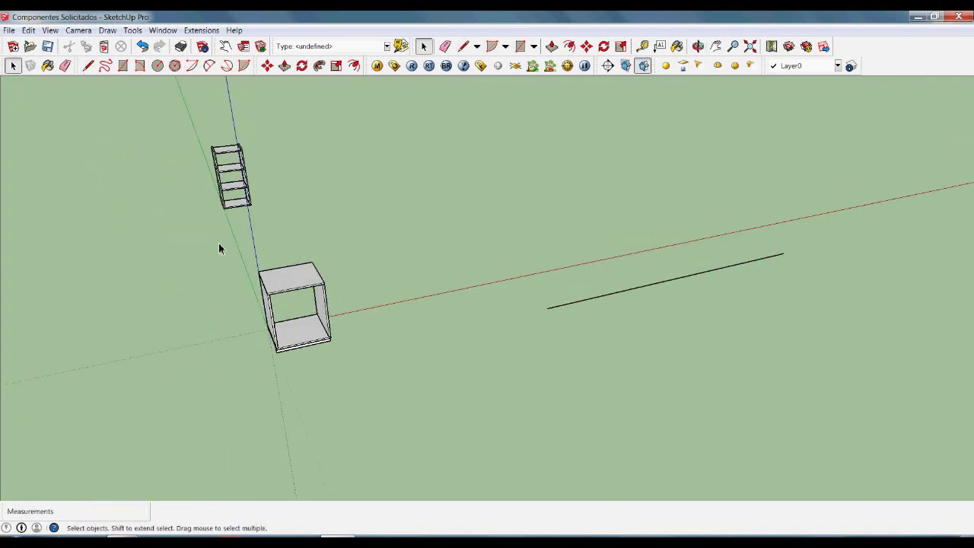
pyautogui.click(268, 268)
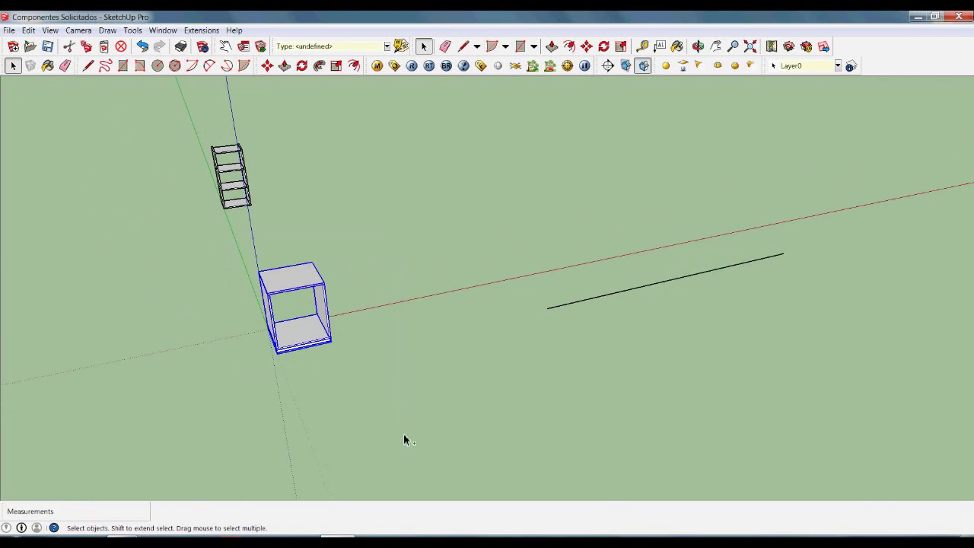
pyautogui.press('m')
pyautogui.press('ctrl')
pyautogui.click(409, 437)
pyautogui.click(525, 452)
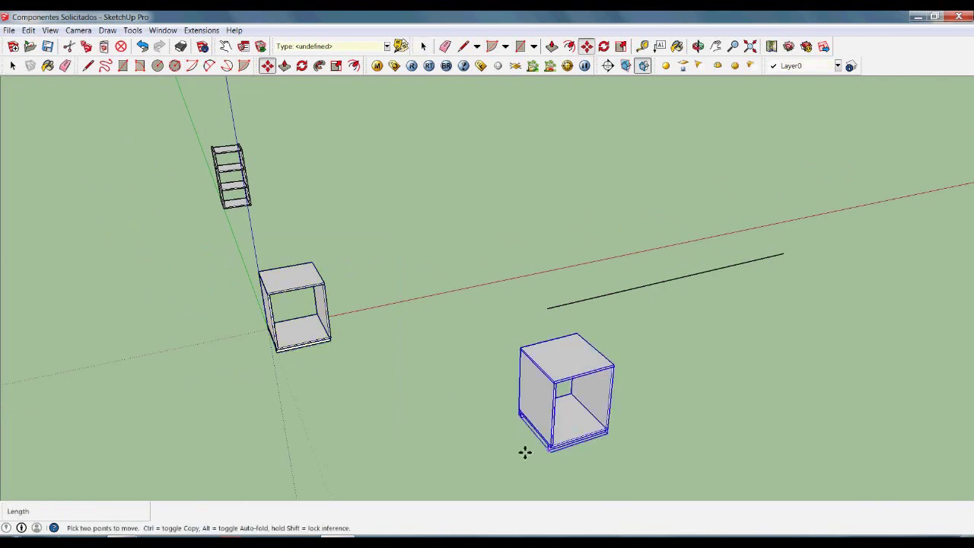
pyautogui.press('space')
pyautogui.click(380, 330)
# Step: Copy the shelf unit and paste the duplicate in the open area behind the red axis
pyautogui.click(241, 178)
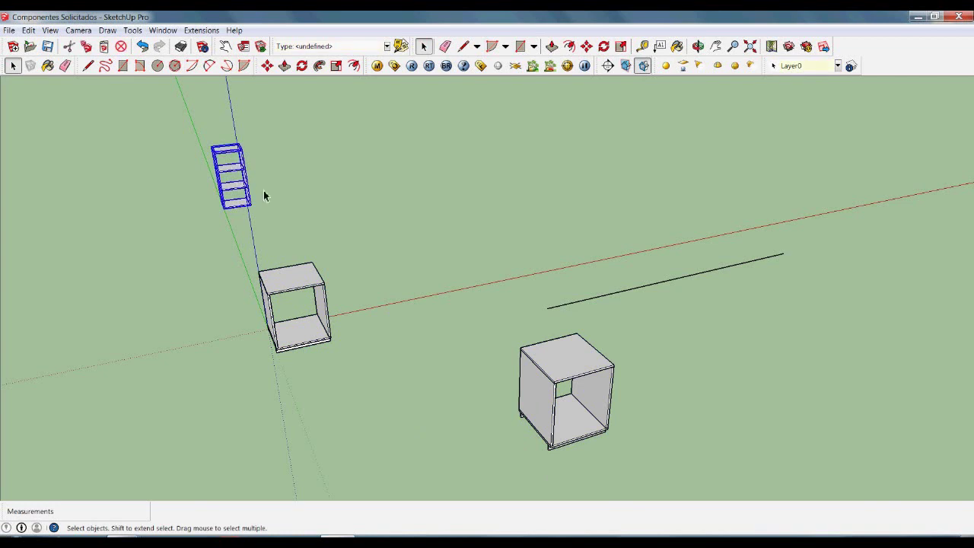
pyautogui.hotkey('ctrl', 'c')
pyautogui.hotkey('ctrl', 'v')
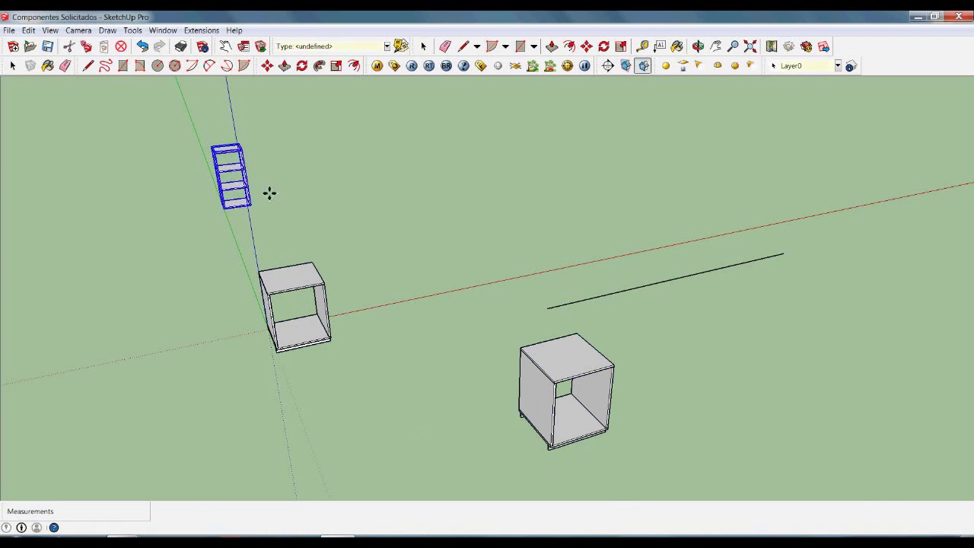
pyautogui.click(472, 272)
pyautogui.press('m')
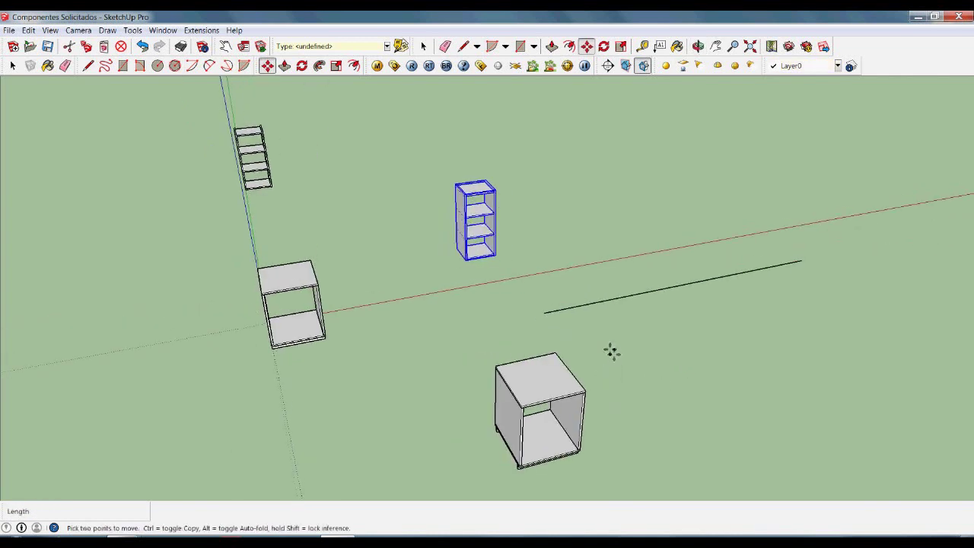
pyautogui.press('space')
pyautogui.click(610, 358)
pyautogui.scroll(2, 526, 293)
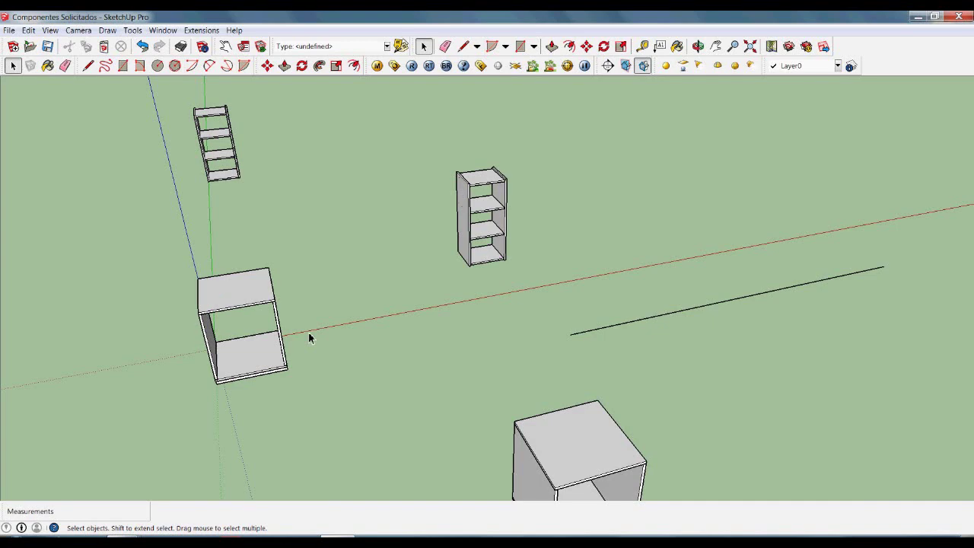
pyautogui.moveTo(508, 355); pyautogui.dragTo(561, 317, button='middle')
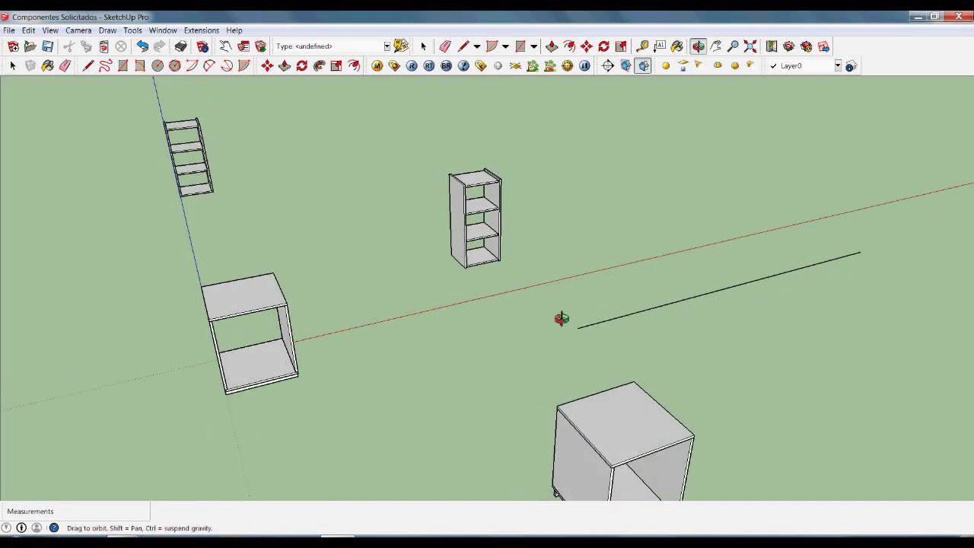
pyautogui.scroll(2, 696, 339)
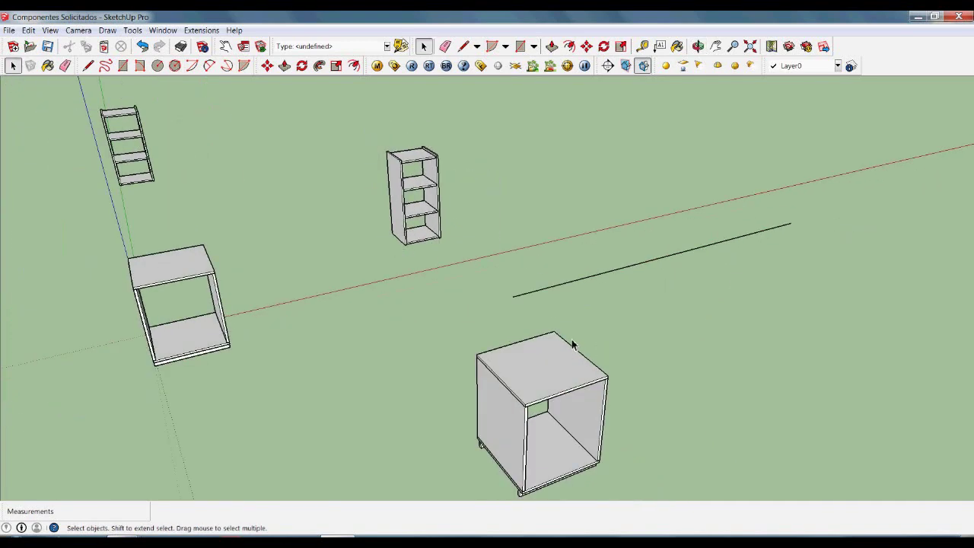
pyautogui.moveTo(520, 274); pyautogui.dragTo(452, 383, button='middle')
pyautogui.scroll(2, 421, 196)
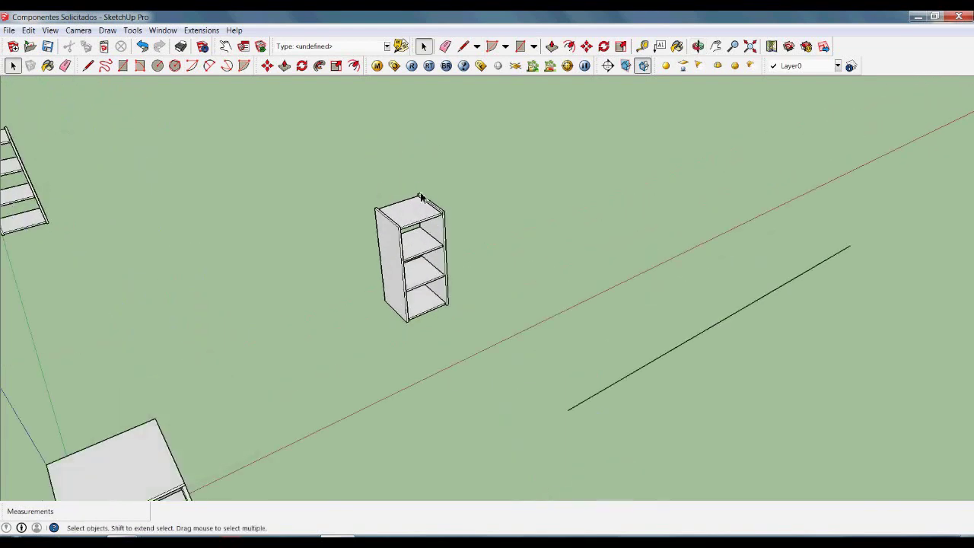
pyautogui.click(419, 240)
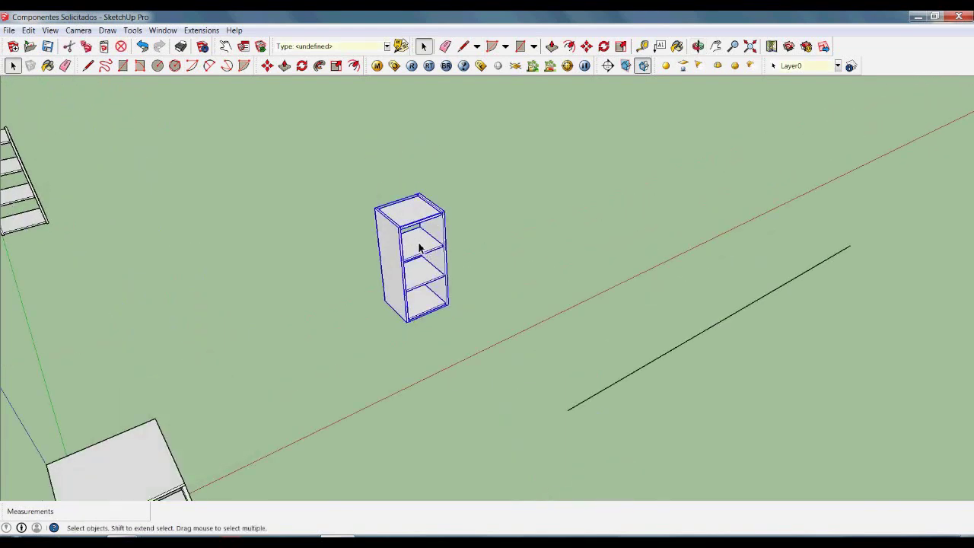
pyautogui.press('s')
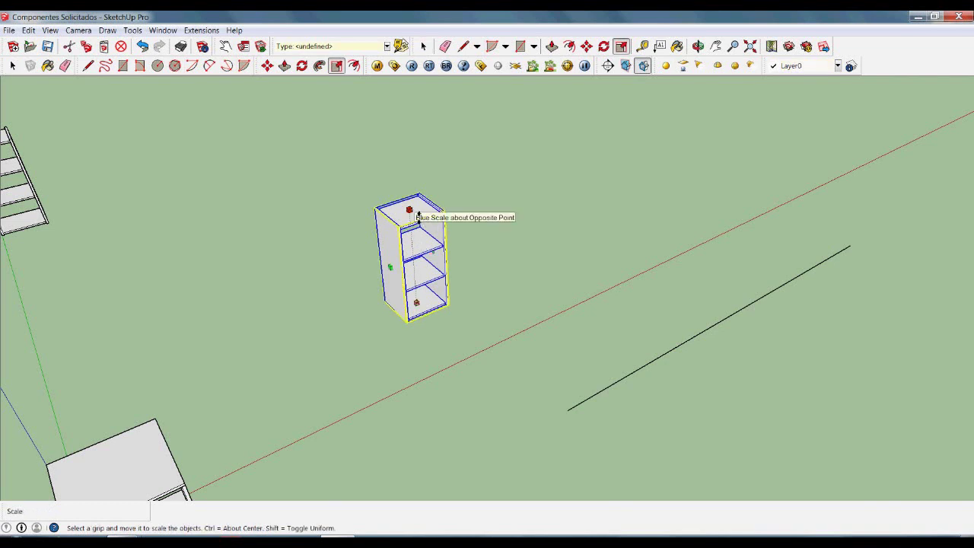
pyautogui.moveTo(418, 216); pyautogui.dragTo(425, 135)
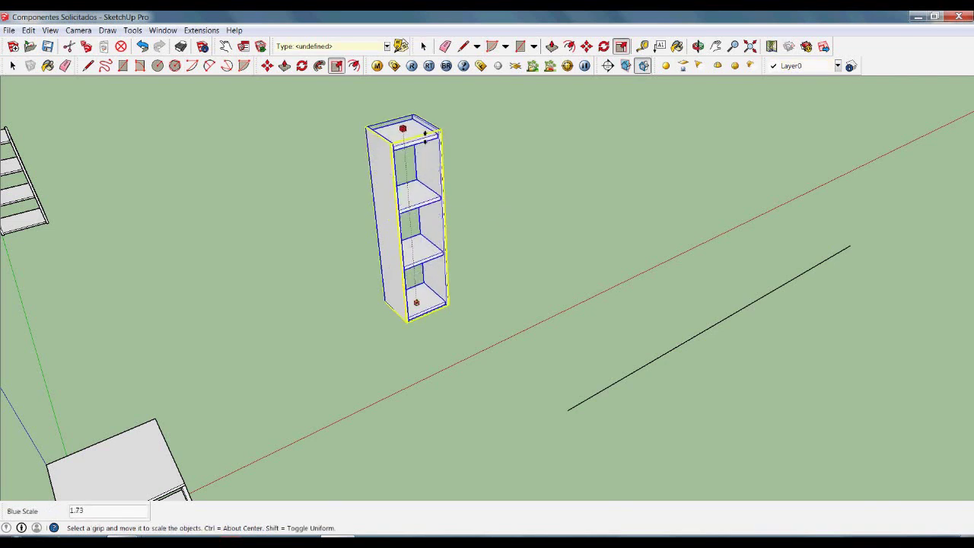
pyautogui.press('Escape')
pyautogui.press('space')
pyautogui.click(509, 280)
# Step: Draw a 160 cm vertical line upward from the rear bottom corner of the copied shelf unit
pyautogui.scroll(5, 404, 308)
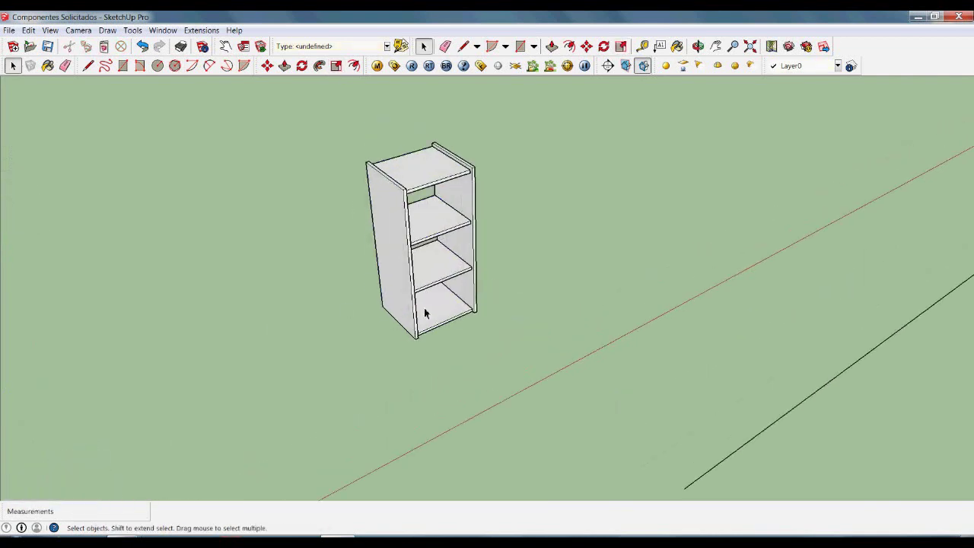
pyautogui.press('l')
pyautogui.click(380, 312)
pyautogui.scroll(-3, 398, 378)
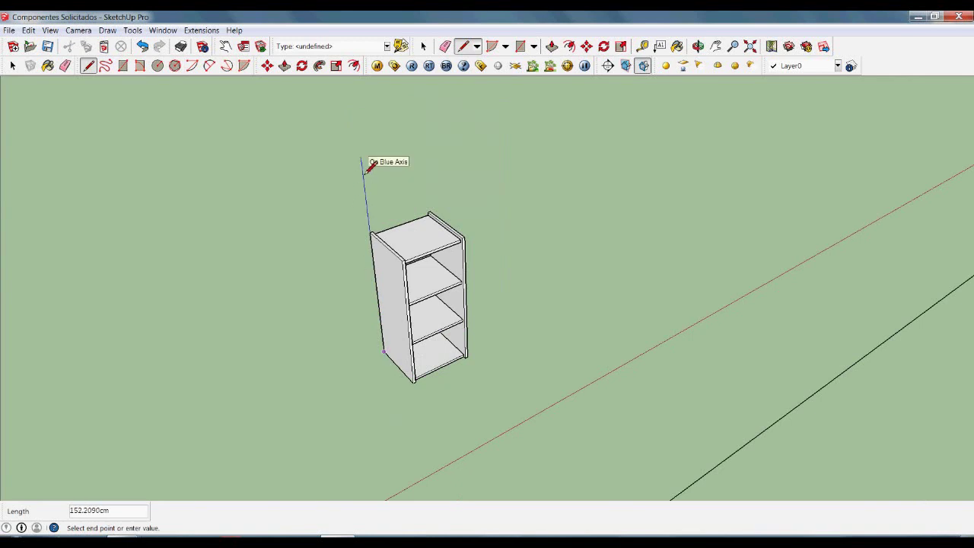
pyautogui.write('160')
pyautogui.press('Return')
pyautogui.press('space')
# Step: Scale the copied shelf unit along the blue axis up to the top end of the 160 cm vertical line
pyautogui.moveTo(508, 233); pyautogui.dragTo(433, 225, button='middle')
pyautogui.click(433, 225)
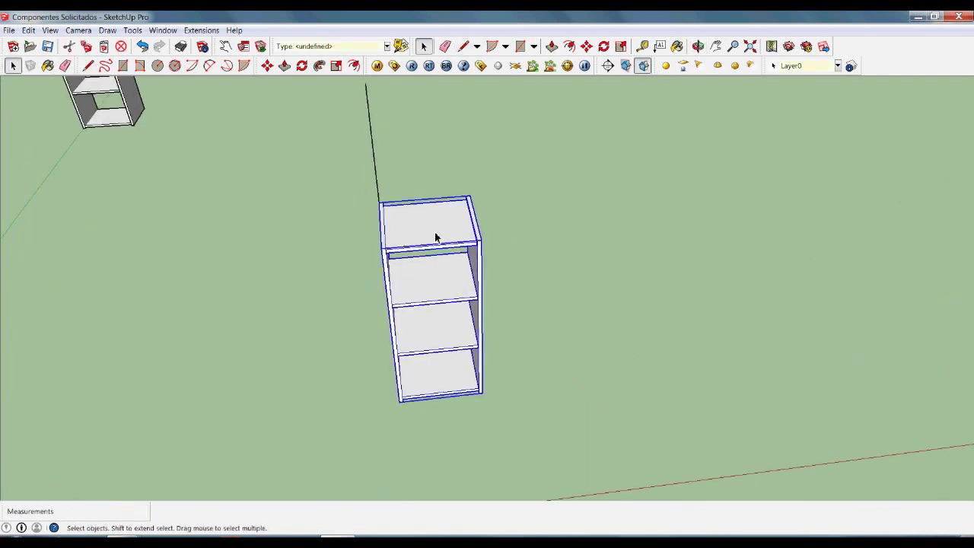
pyautogui.press('s')
pyautogui.click(432, 226)
pyautogui.scroll(-2, 420, 204)
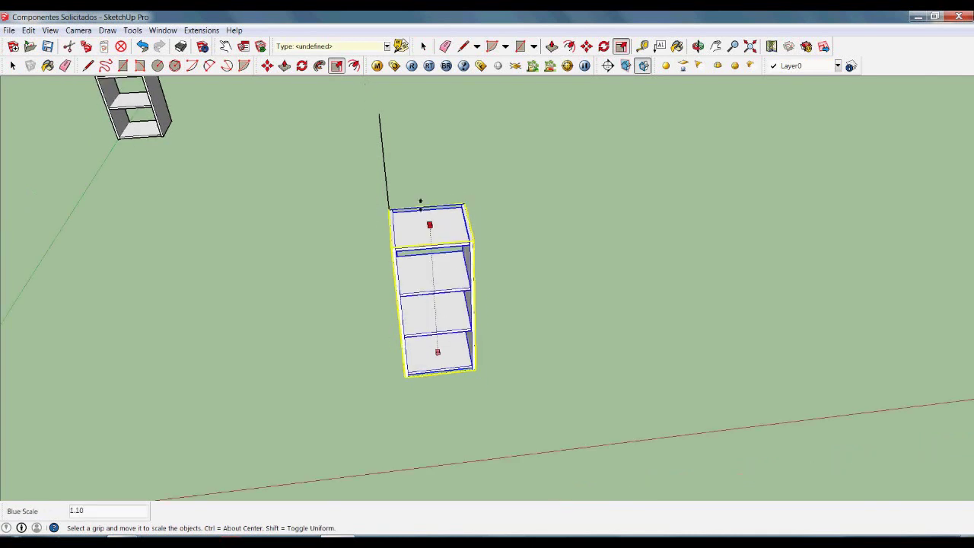
pyautogui.click(387, 144)
pyautogui.moveTo(387, 144); pyautogui.dragTo(447, 162, button='middle')
pyautogui.press('space')
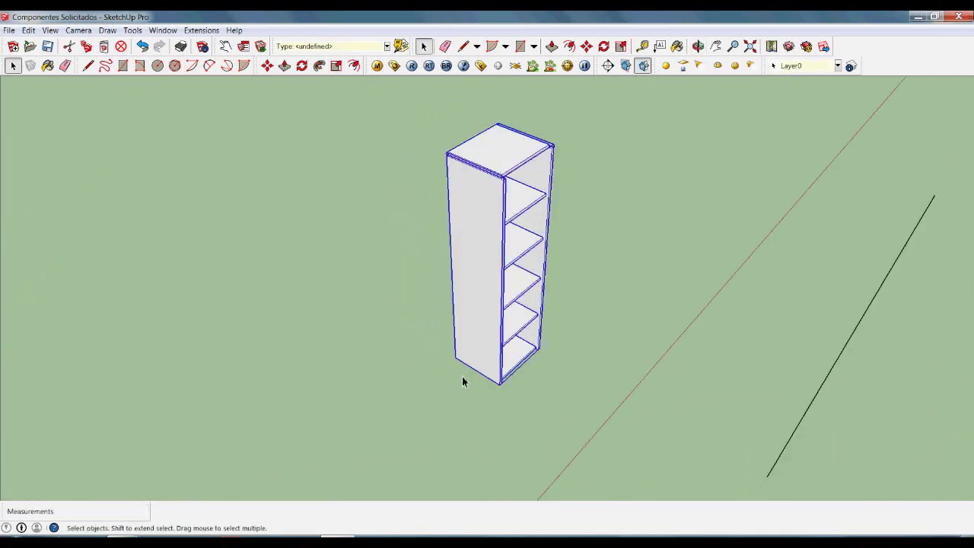
# Step: Delete the vertical reference line at the shelf unit's rear corner
pyautogui.click(413, 214)
pyautogui.moveTo(403, 112); pyautogui.dragTo(478, 430)
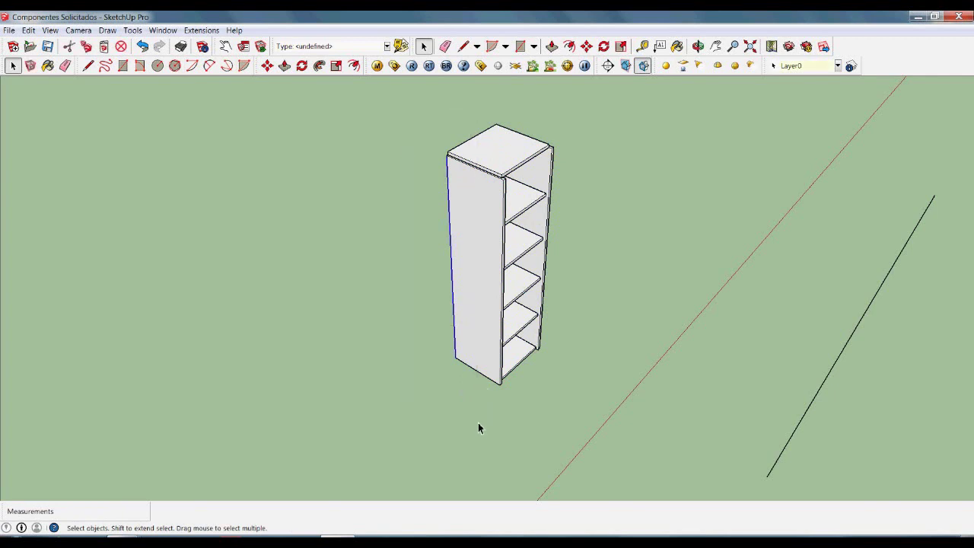
pyautogui.click(478, 428)
# Step: Draw a 60 cm line from the shelf unit's front bottom corner along its base width
pyautogui.moveTo(598, 365); pyautogui.dragTo(424, 458, button='middle')
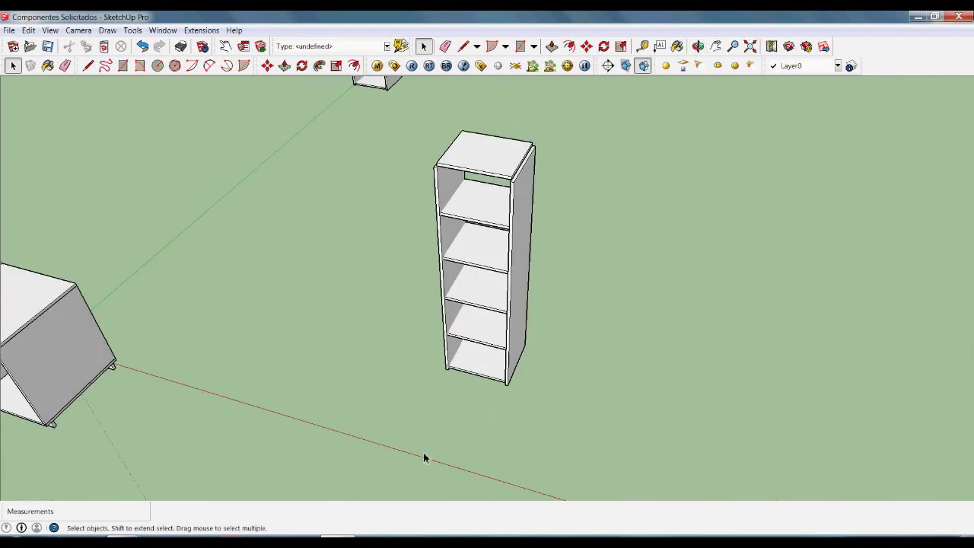
pyautogui.scroll(4, 475, 401)
pyautogui.press('l')
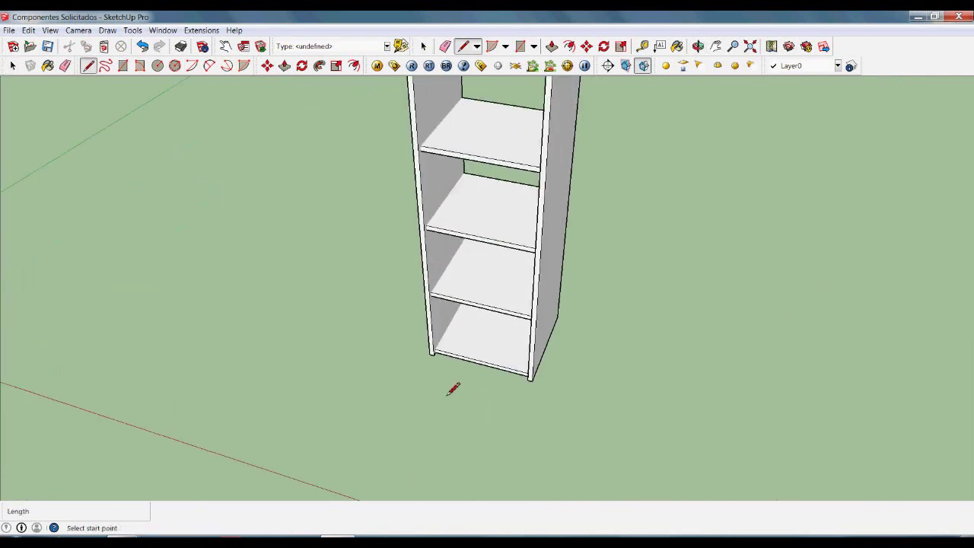
pyautogui.click(432, 355)
pyautogui.write('60')
pyautogui.press('Return')
pyautogui.press('space')
# Step: Scale the tall shelf unit along the red axis to the end of the 60 cm base line
pyautogui.moveTo(638, 395); pyautogui.dragTo(488, 358, button='middle')
pyautogui.click(506, 305)
pyautogui.moveTo(507, 305); pyautogui.dragTo(510, 274, button='middle')
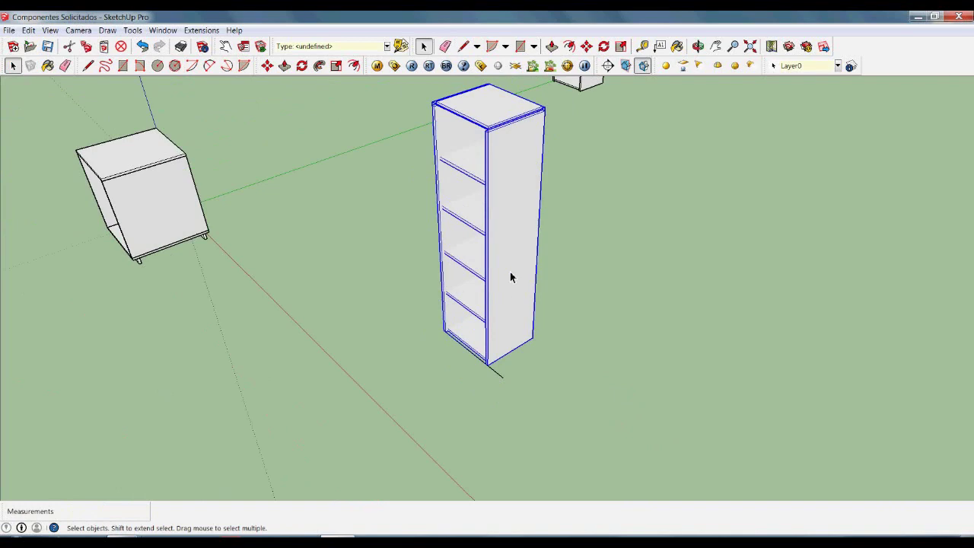
pyautogui.press('s')
pyautogui.moveTo(522, 261); pyautogui.dragTo(525, 395)
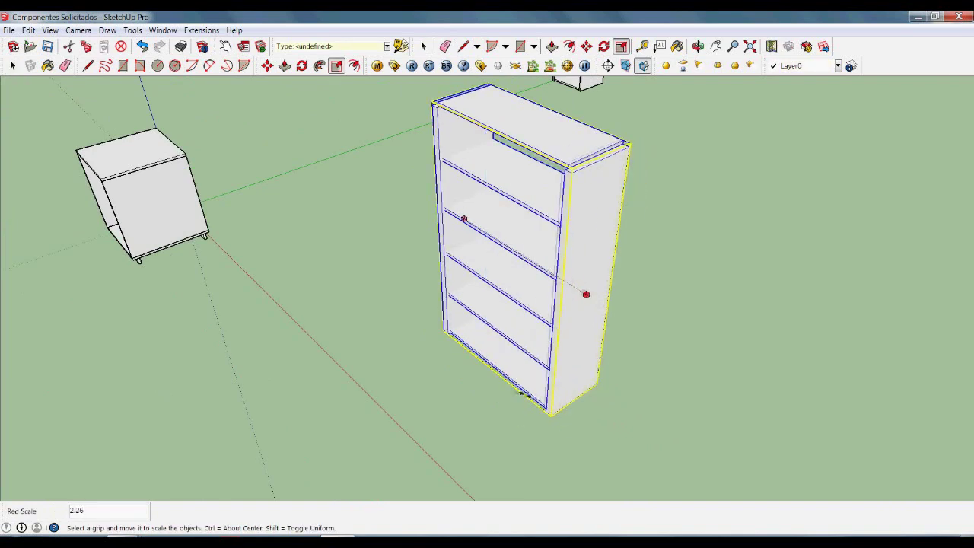
pyautogui.scroll(5, 518, 388)
pyautogui.moveTo(517, 387); pyautogui.dragTo(580, 290, button='middle')
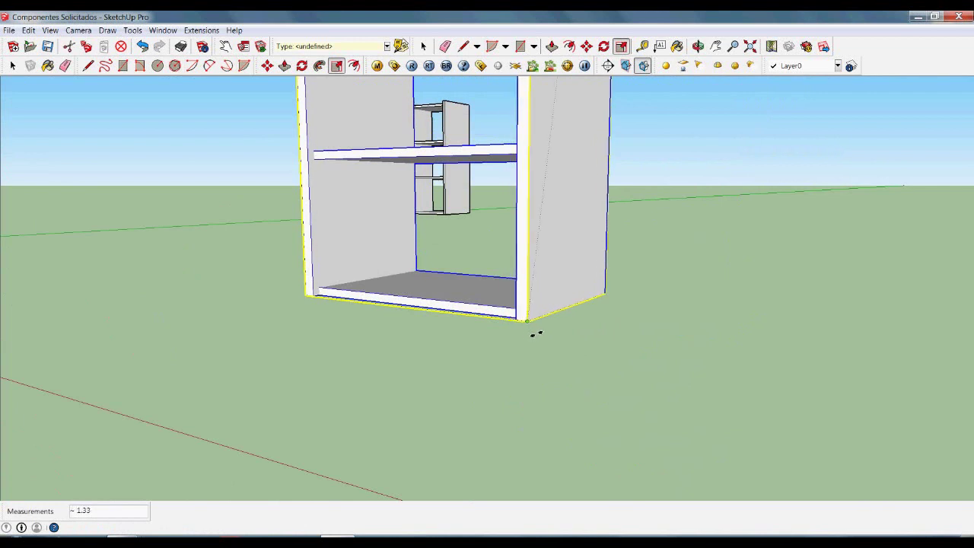
pyautogui.click(534, 332)
pyautogui.press('space')
pyautogui.click(536, 360)
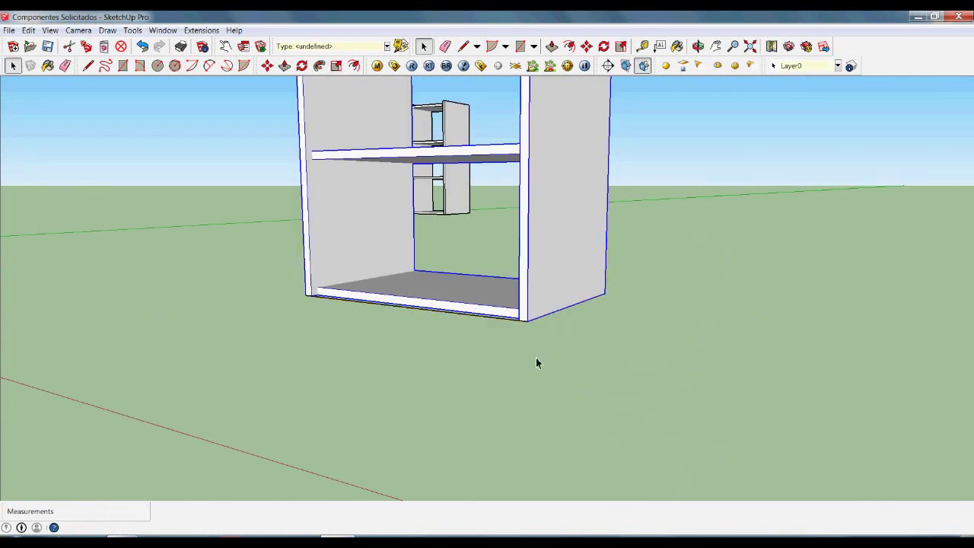
# Step: Delete the 60 cm reference line under the shelf unit's front edge
pyautogui.click(484, 327)
pyautogui.click(484, 325)
pyautogui.moveTo(482, 332)
pyautogui.mouseDown(button='middle')
pyautogui.moveTo(441, 353)
pyautogui.moveTo(540, 418)
pyautogui.moveTo(425, 305)
pyautogui.moveTo(478, 235)
pyautogui.mouseUp(button='middle')
pyautogui.moveTo(576, 348); pyautogui.dragTo(596, 246, button='middle')
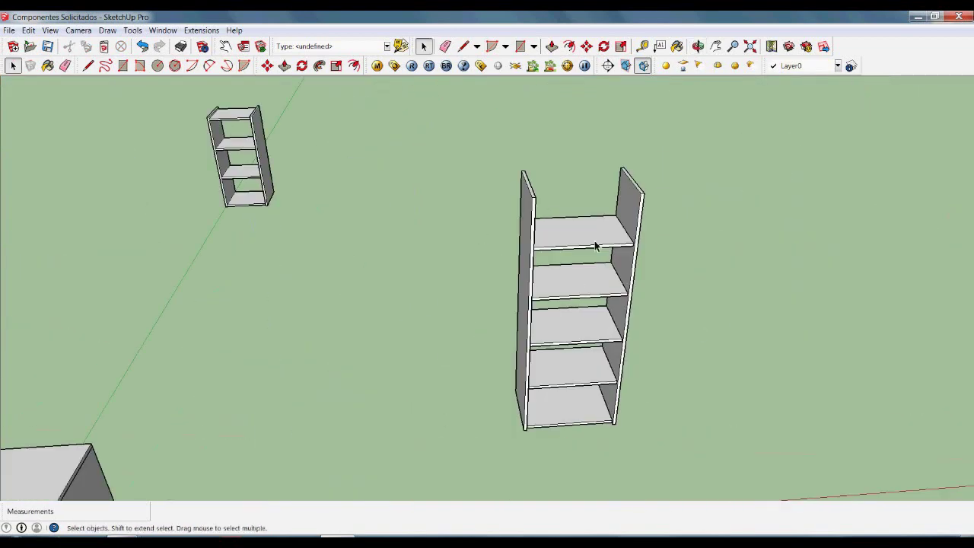
pyautogui.moveTo(555, 406)
pyautogui.mouseDown(button='middle')
pyautogui.moveTo(580, 380)
pyautogui.moveTo(561, 378)
pyautogui.moveTo(564, 393)
pyautogui.mouseUp(button='middle')
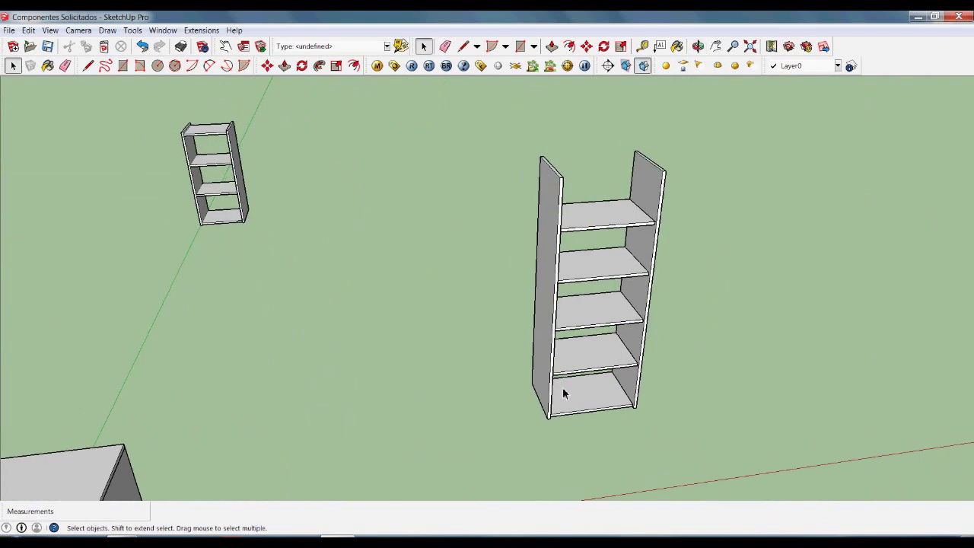
pyautogui.scroll(-3, 564, 393)
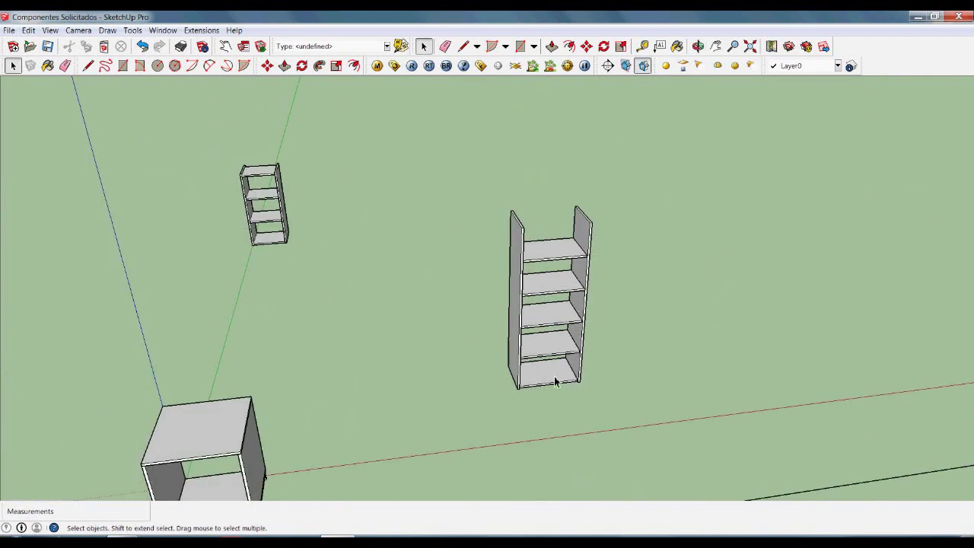
pyautogui.moveTo(622, 335); pyautogui.dragTo(415, 318, button='middle')
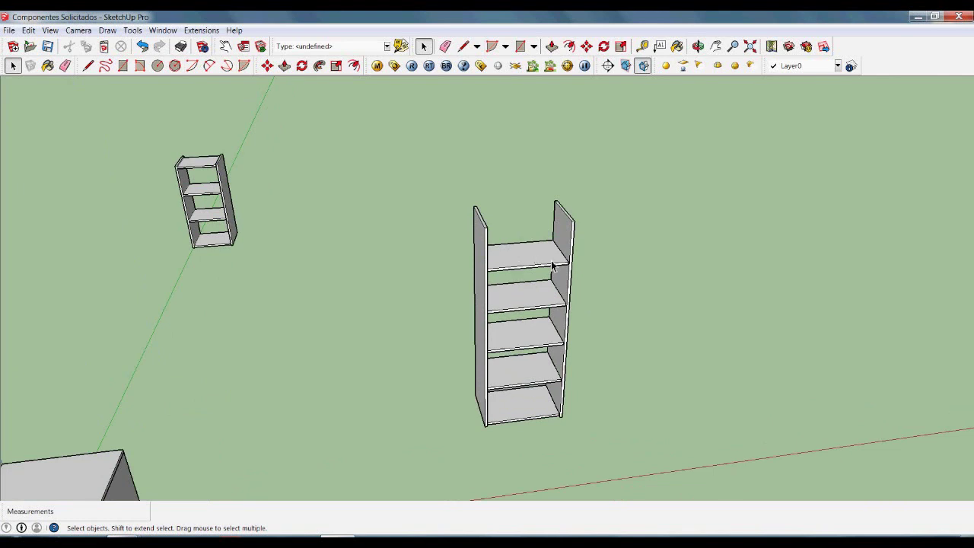
# Step: Measure the height from the top shelf to the side panel's top edge on the tall shelf unit
pyautogui.scroll(4, 569, 272)
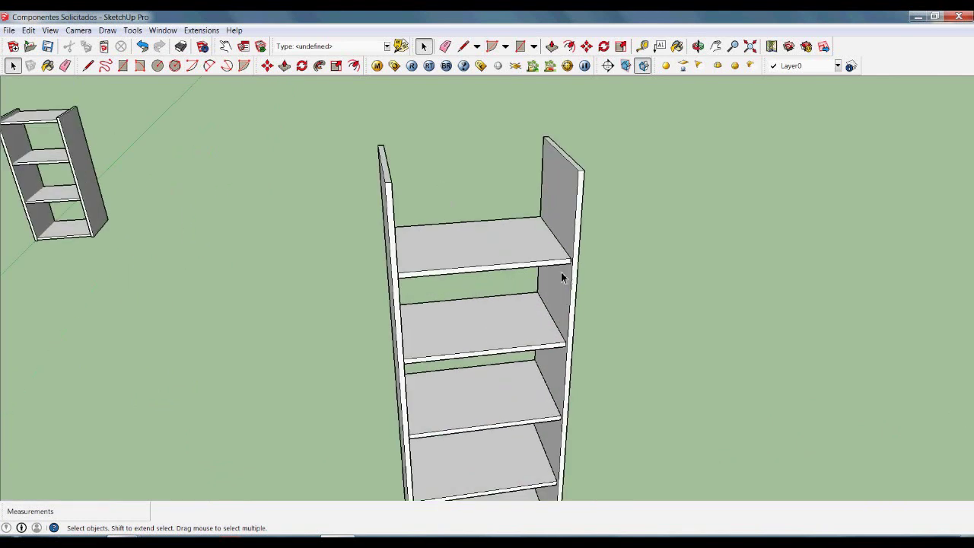
pyautogui.scroll(-4, 457, 278)
pyautogui.moveTo(472, 270); pyautogui.dragTo(522, 282, button='middle')
pyautogui.scroll(5, 601, 239)
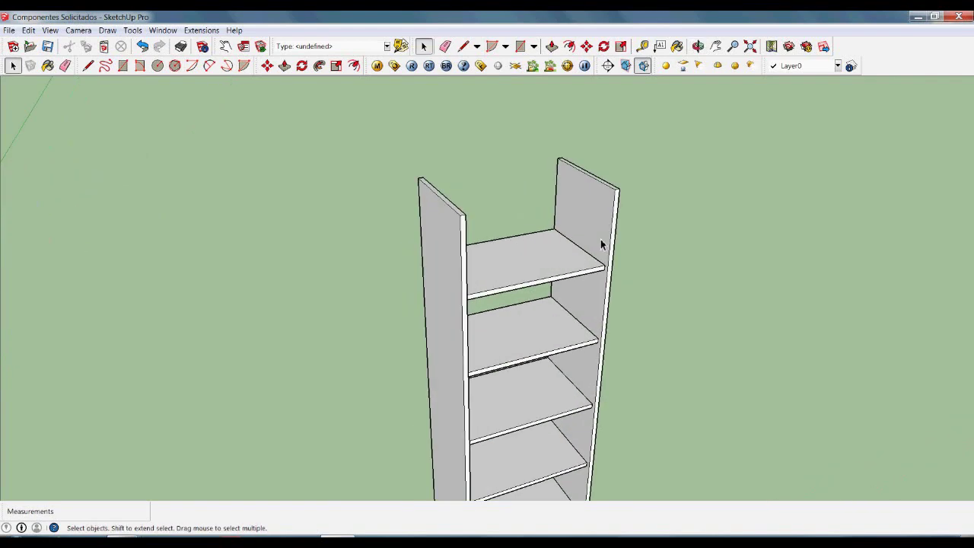
pyautogui.scroll(2, 511, 216)
pyautogui.press('t')
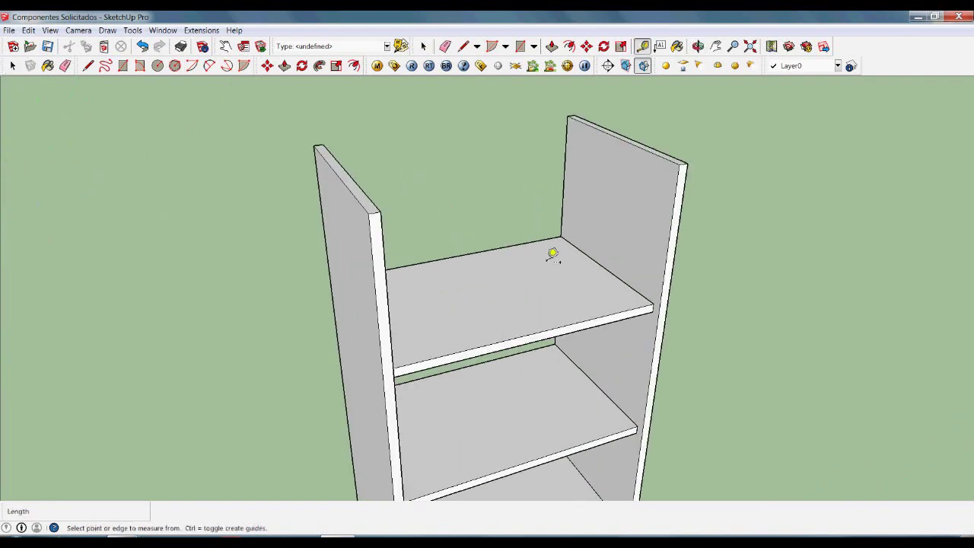
pyautogui.click(574, 245)
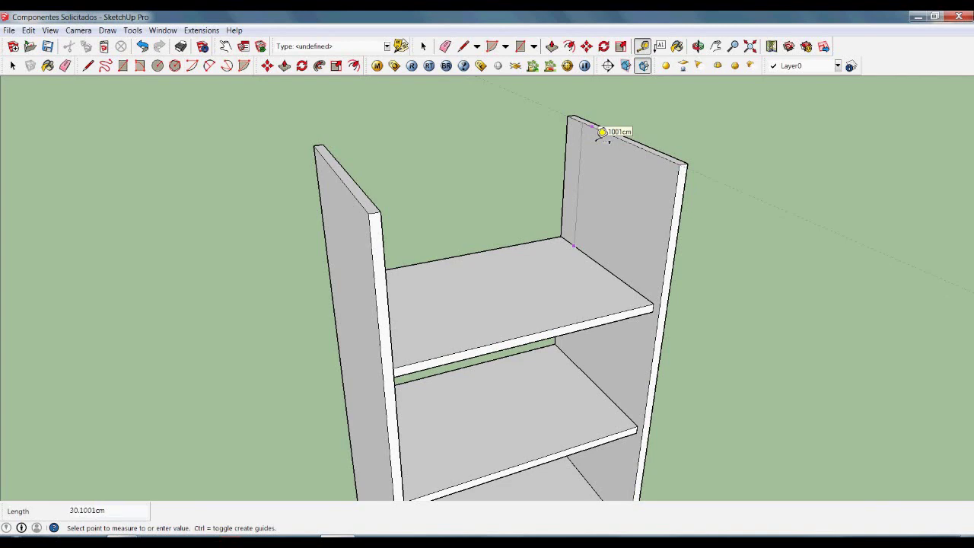
pyautogui.press('space')
pyautogui.scroll(-4, 423, 228)
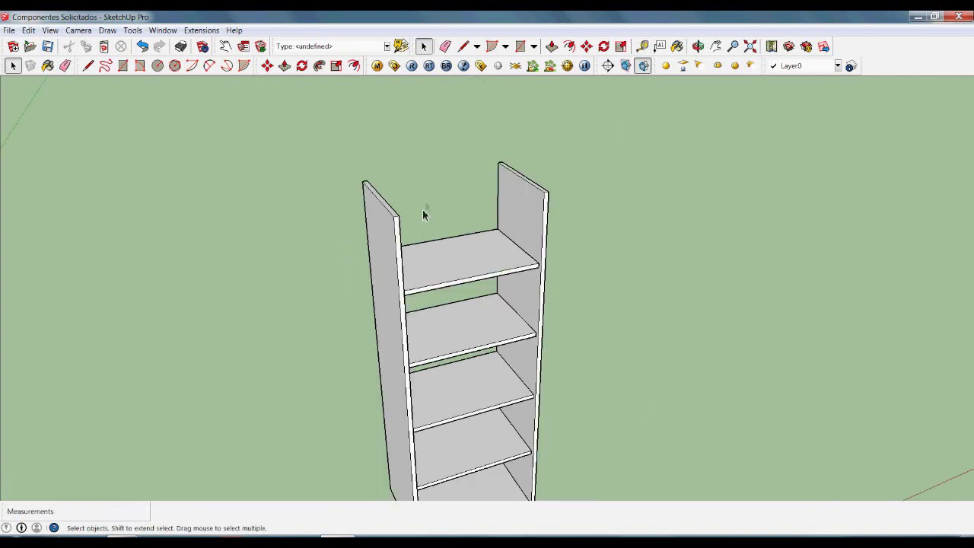
# Step: Place two copies of the tall shelf unit beside the original, spaced along the red axis
pyautogui.scroll(-3, 444, 260)
pyautogui.moveTo(524, 342); pyautogui.dragTo(548, 342, button='middle')
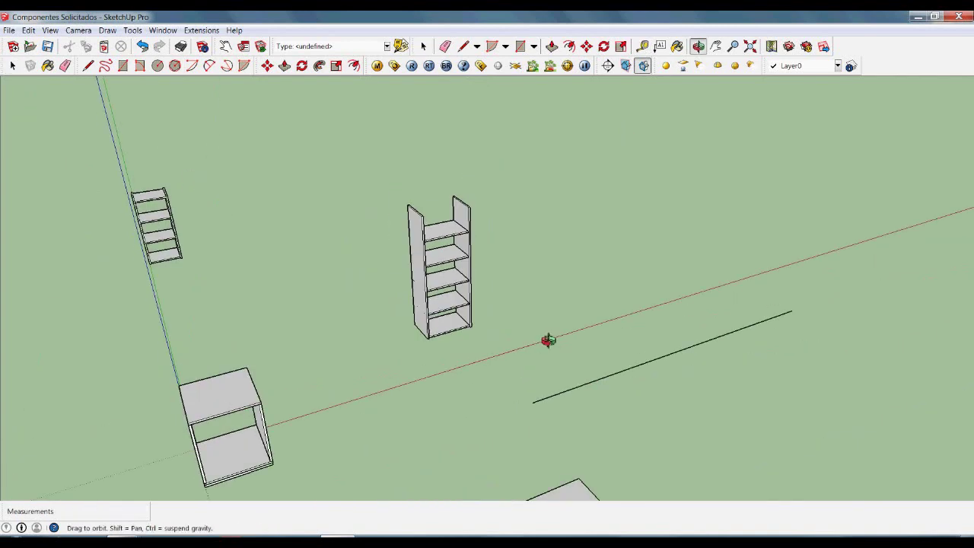
pyautogui.scroll(2, 508, 267)
pyautogui.moveTo(474, 317); pyautogui.dragTo(554, 391, button='middle')
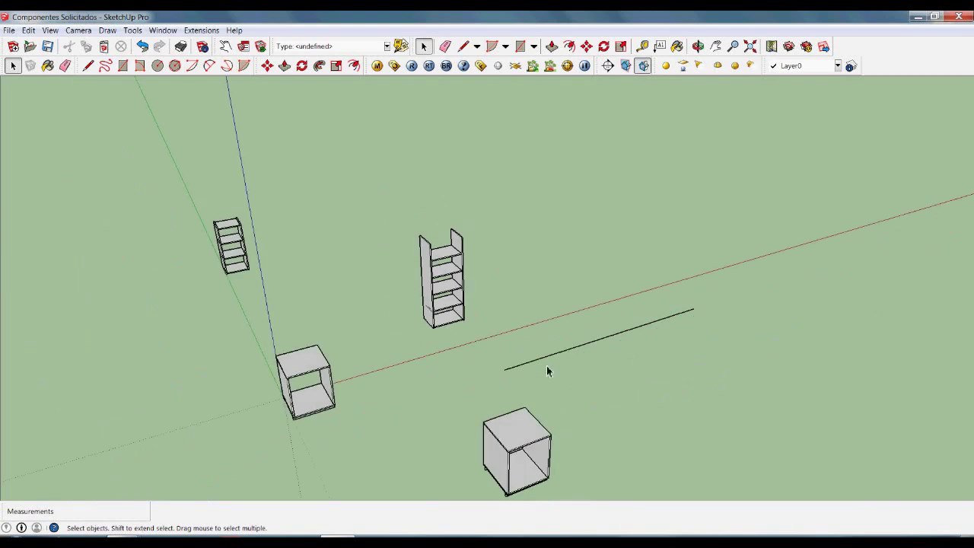
pyautogui.scroll(2, 586, 297)
pyautogui.moveTo(513, 333); pyautogui.dragTo(443, 310, button='middle')
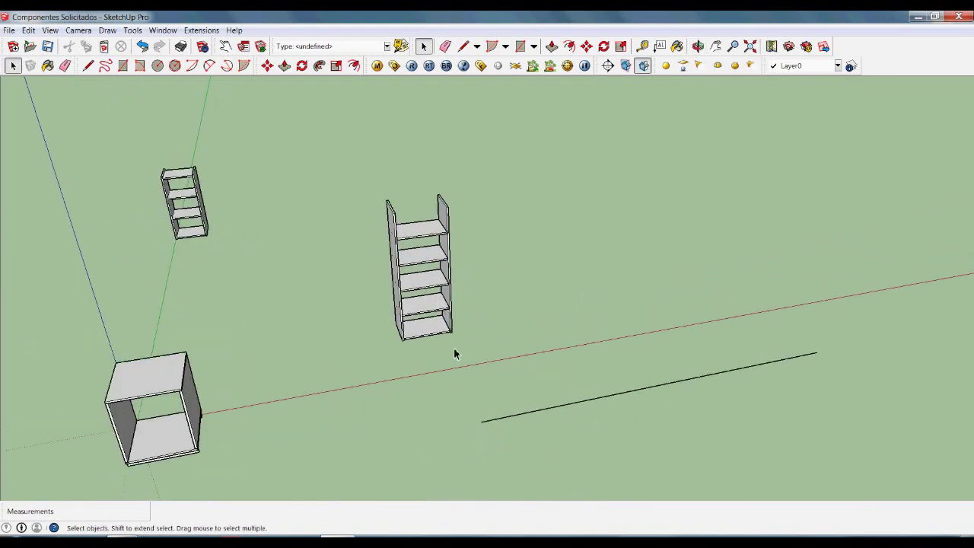
pyautogui.click(437, 335)
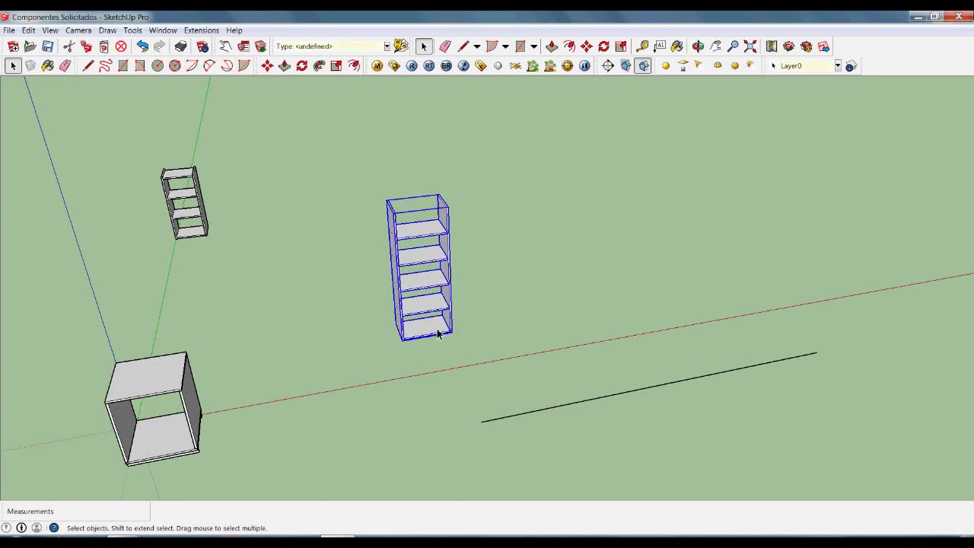
pyautogui.press('m')
pyautogui.click(442, 332)
pyautogui.press('ctrl')
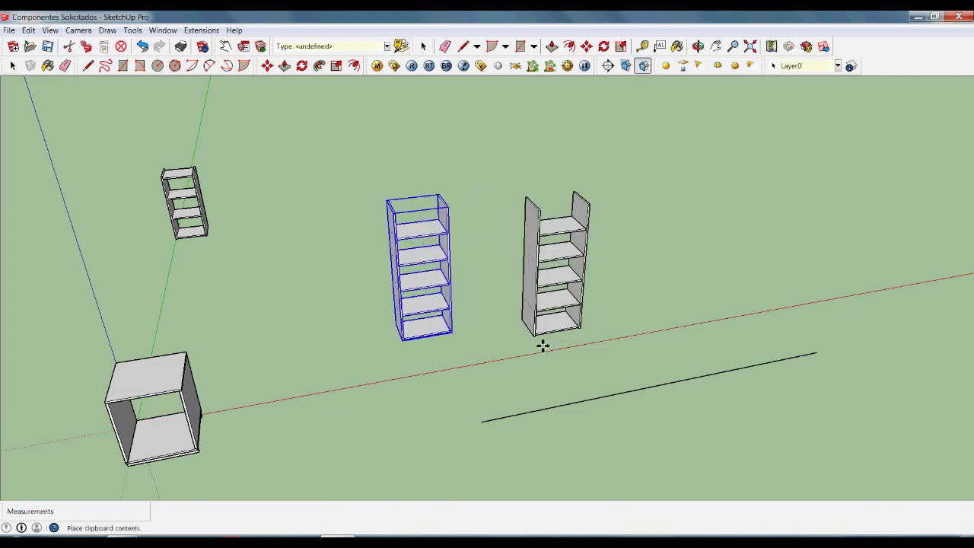
pyautogui.click(541, 346)
pyautogui.click(556, 369)
pyautogui.press('ctrl')
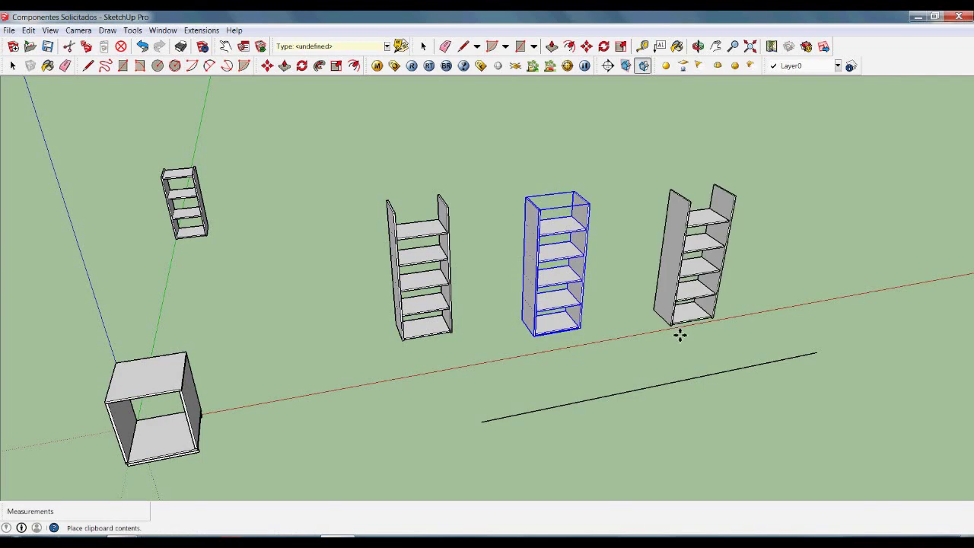
pyautogui.click(678, 331)
# Step: Move the farthest shelf unit copy flush against the middle unit's side, matching their top rear corners
pyautogui.scroll(2, 625, 212)
pyautogui.scroll(3, 695, 194)
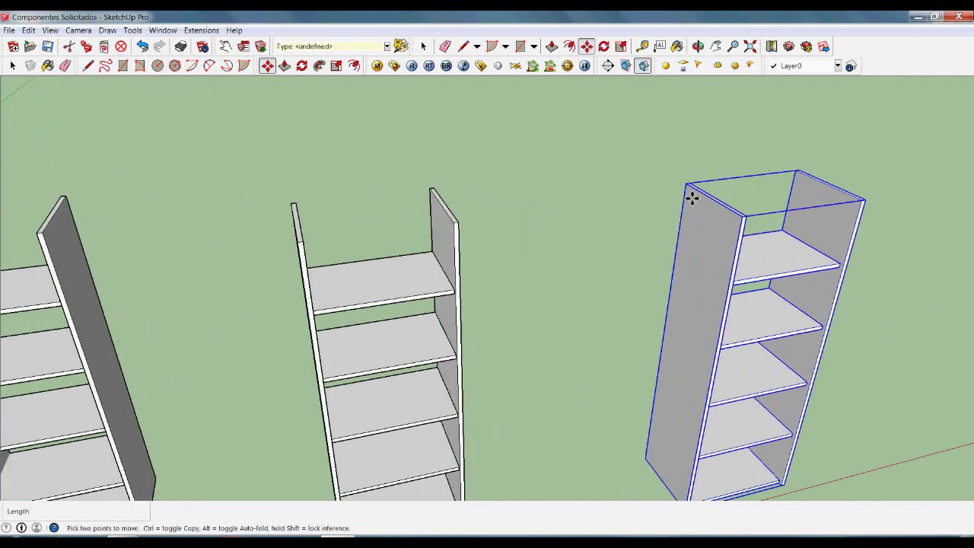
pyautogui.click(694, 196)
pyautogui.click(439, 192)
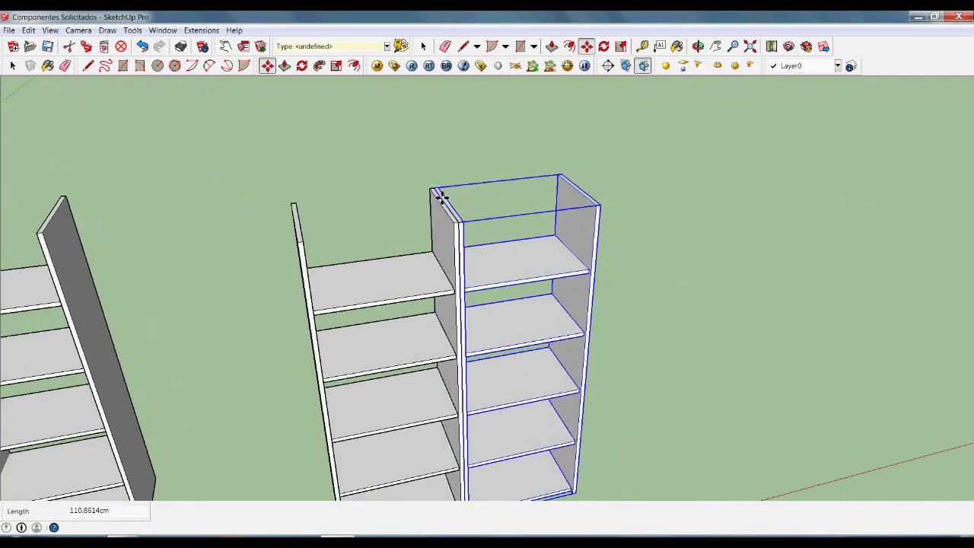
pyautogui.scroll(-3, 577, 278)
# Step: Move the two joined shelf units together flush against the original unit's side, matching the top rear corners
pyautogui.press('space')
pyautogui.keyDown('shift'); pyautogui.click(433, 309); pyautogui.keyUp('shift')
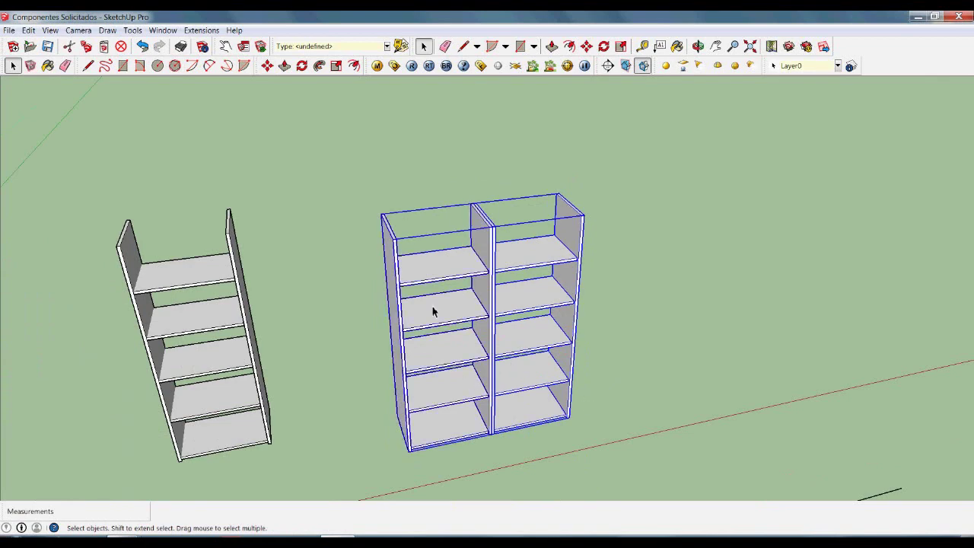
pyautogui.scroll(2, 375, 213)
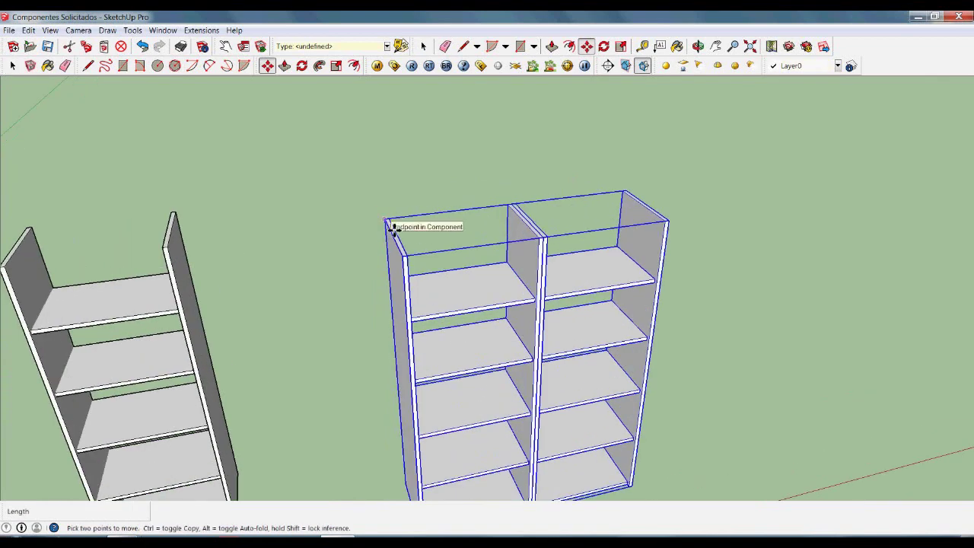
pyautogui.click(394, 224)
pyautogui.click(182, 221)
pyautogui.scroll(-6, 578, 304)
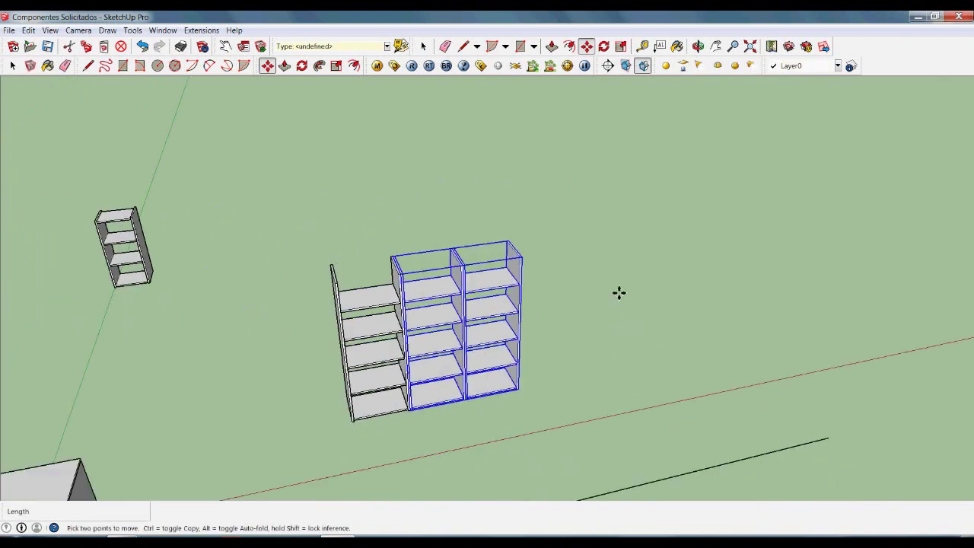
# Step: Move all three joined shelf units onto the separate base cabinet, placing their bottom rear corner at the cabinet's top rear corner
pyautogui.press('space')
pyautogui.click(487, 411)
pyautogui.moveTo(487, 411); pyautogui.dragTo(536, 352, button='middle')
pyautogui.moveTo(436, 342); pyautogui.dragTo(450, 383)
pyautogui.scroll(5, 449, 373)
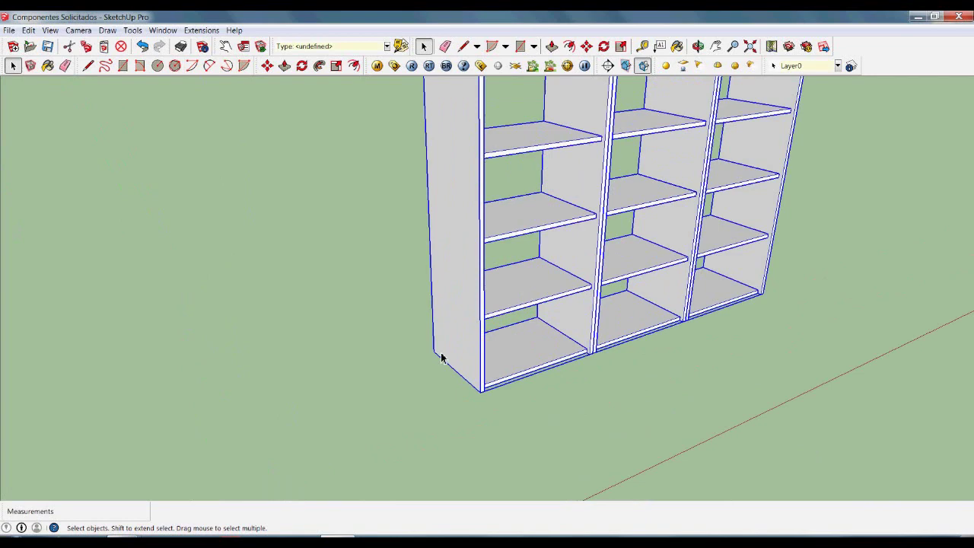
pyautogui.press('m')
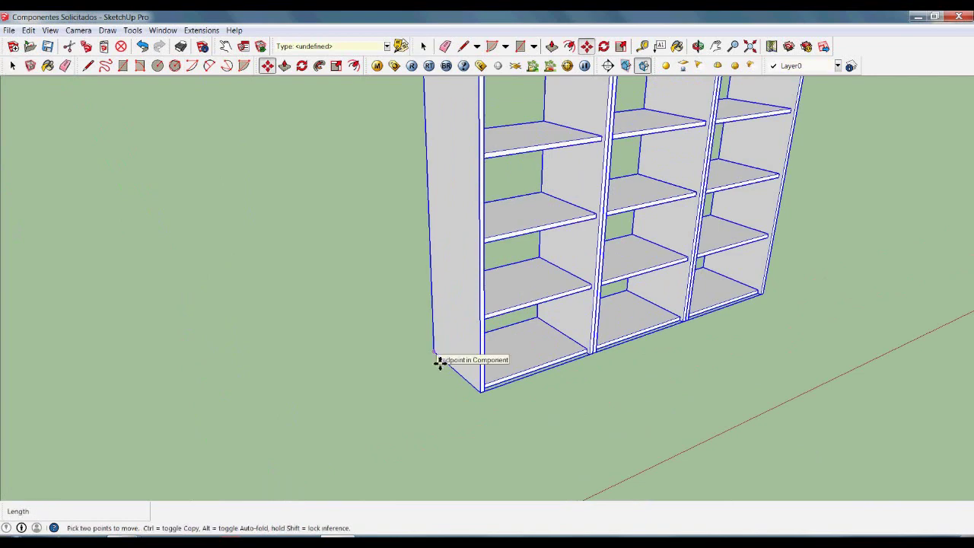
pyautogui.click(440, 363)
pyautogui.scroll(-5, 504, 284)
pyautogui.scroll(3, 643, 422)
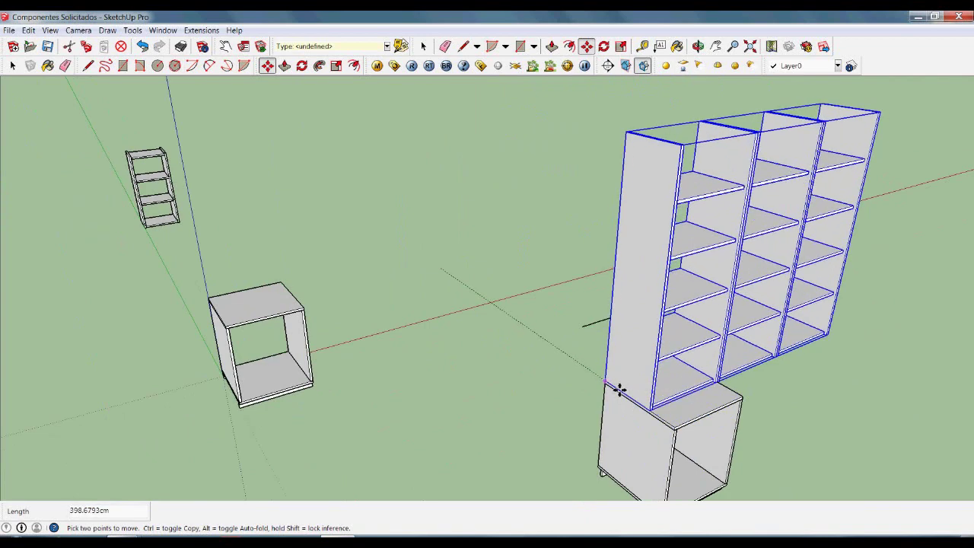
pyautogui.scroll(3, 621, 389)
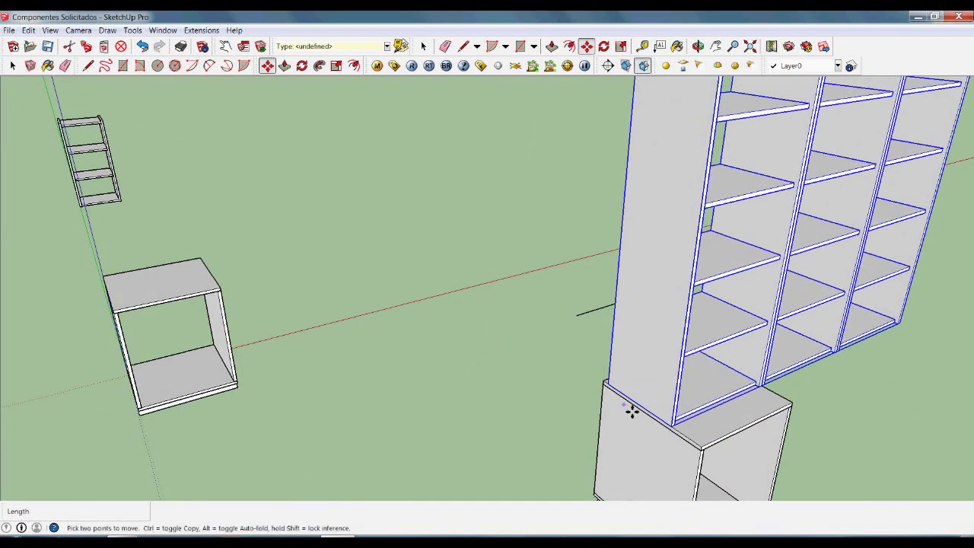
pyautogui.scroll(2, 627, 404)
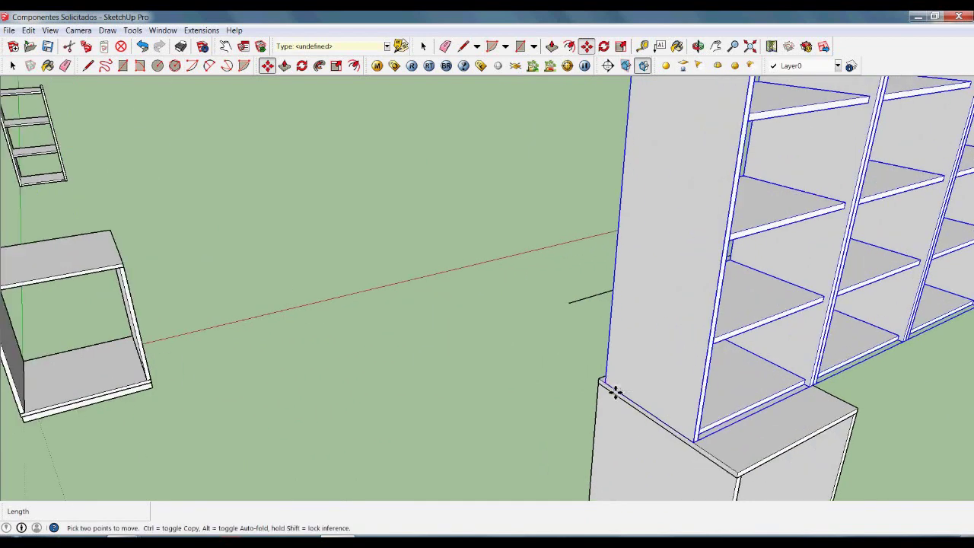
# Step: Scale the base cabinet along the red axis by 3.00 so it spans the three shelf units above
pyautogui.scroll(-5, 647, 422)
pyautogui.moveTo(653, 406); pyautogui.dragTo(437, 408, button='middle')
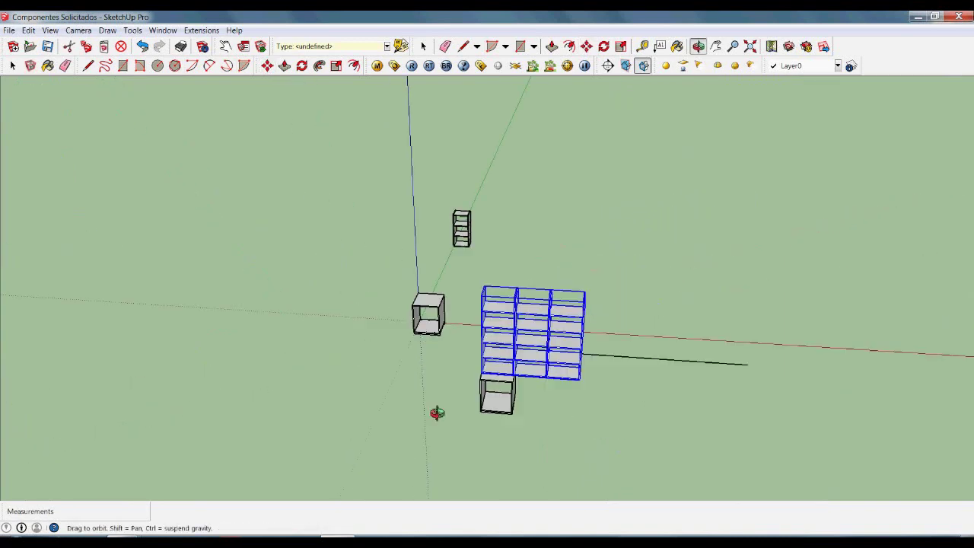
pyautogui.scroll(6, 522, 422)
pyautogui.press('space')
pyautogui.click(468, 366)
pyautogui.press('s')
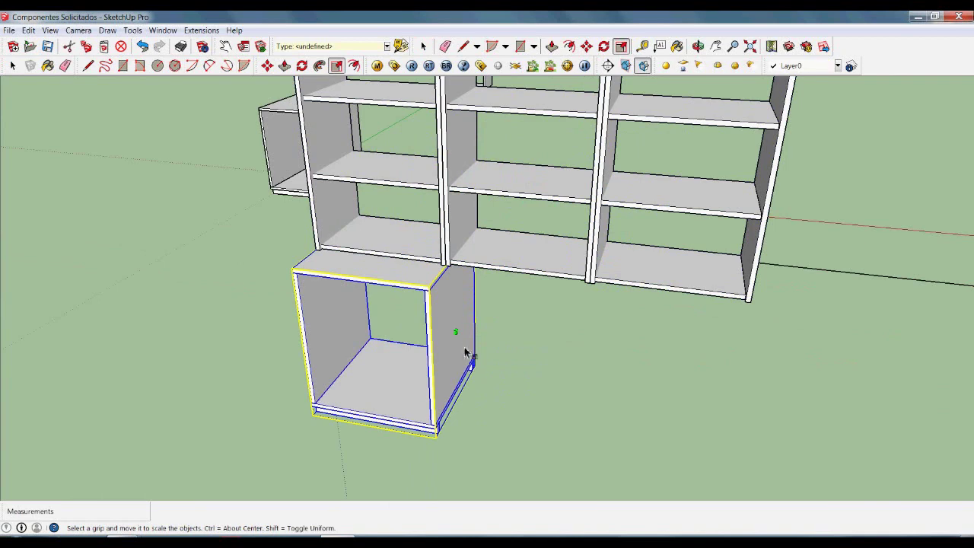
pyautogui.moveTo(457, 333); pyautogui.dragTo(761, 309)
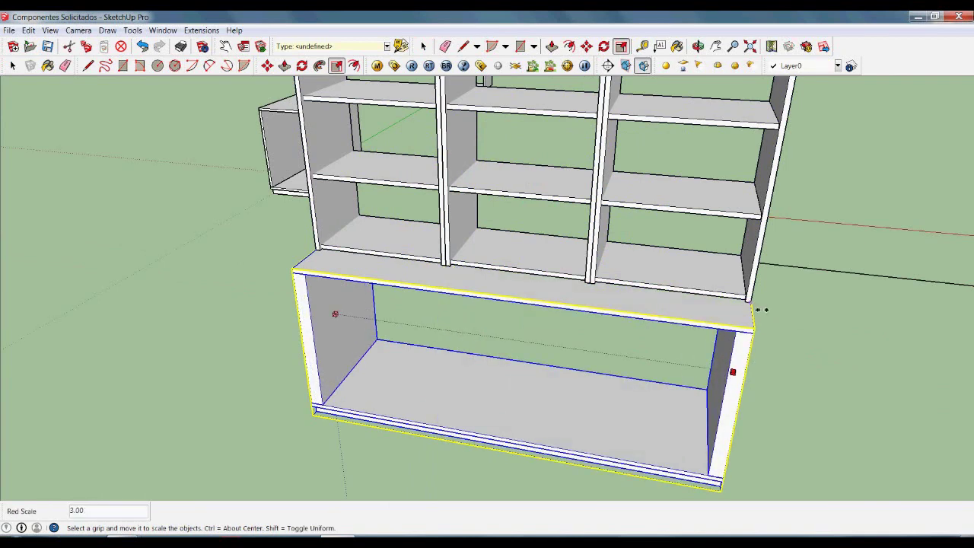
pyautogui.press('space')
pyautogui.click(772, 403)
# Step: Examine the assembled bookcase from several angles, including the base cabinet's underside supports
pyautogui.scroll(-3, 772, 403)
pyautogui.moveTo(637, 404); pyautogui.dragTo(694, 340, button='middle')
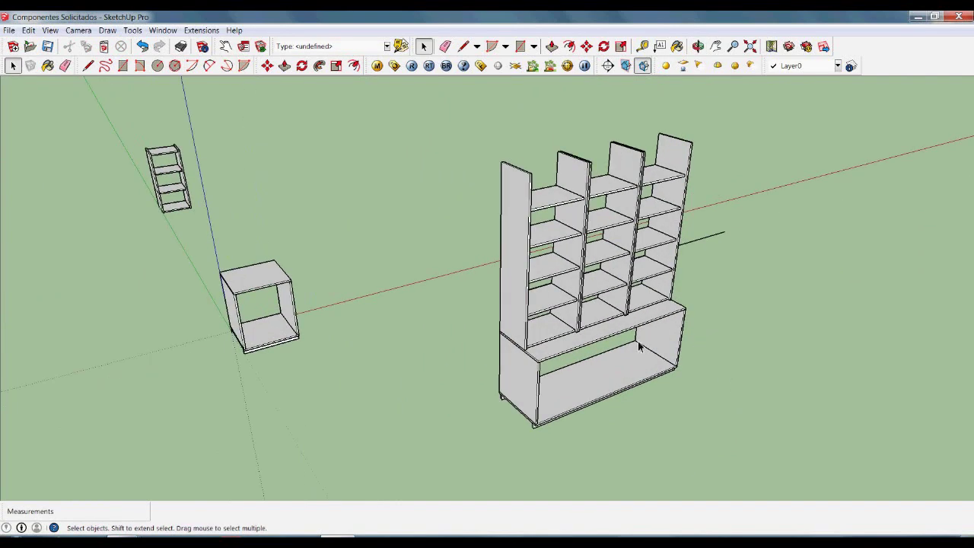
pyautogui.moveTo(794, 358); pyautogui.dragTo(658, 386, button='middle')
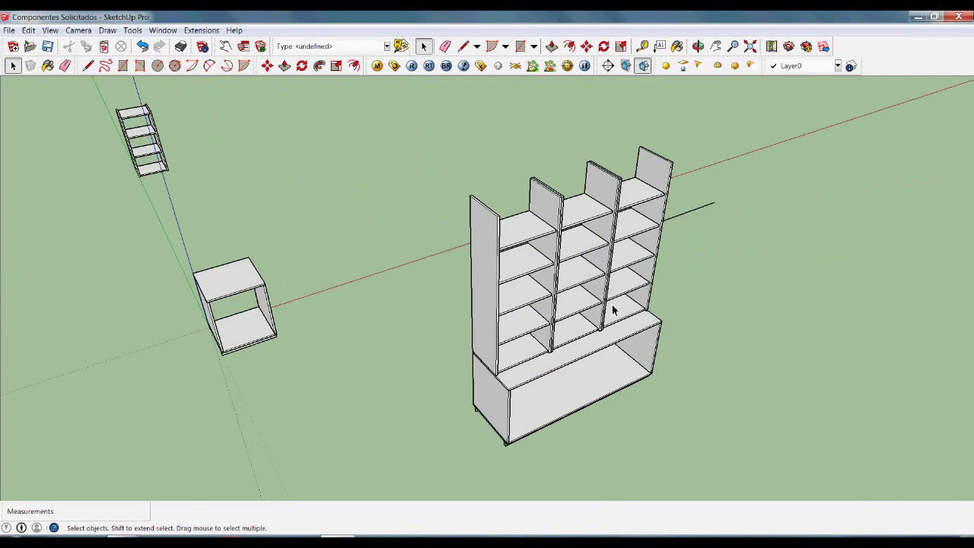
pyautogui.moveTo(559, 384); pyautogui.dragTo(529, 385, button='middle')
pyautogui.scroll(2, 505, 413)
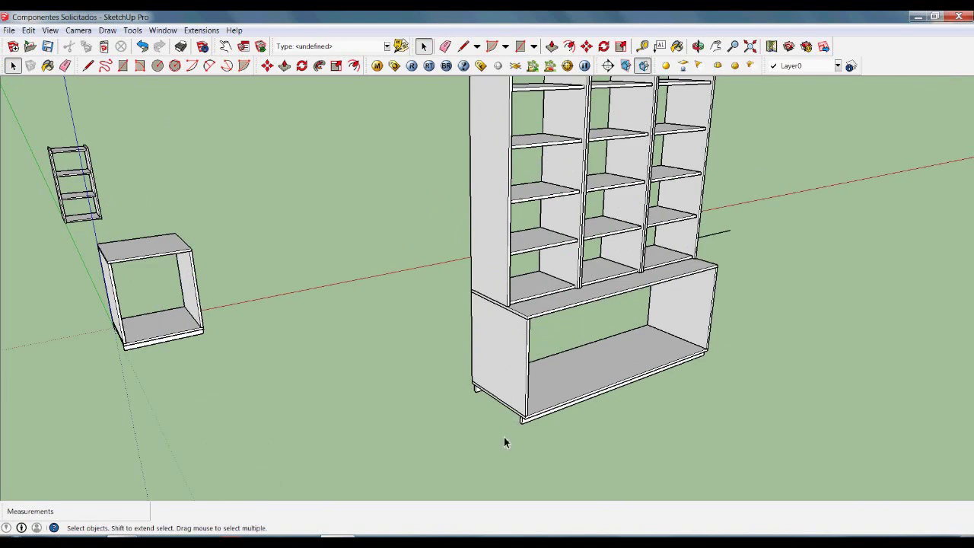
pyautogui.scroll(3, 518, 424)
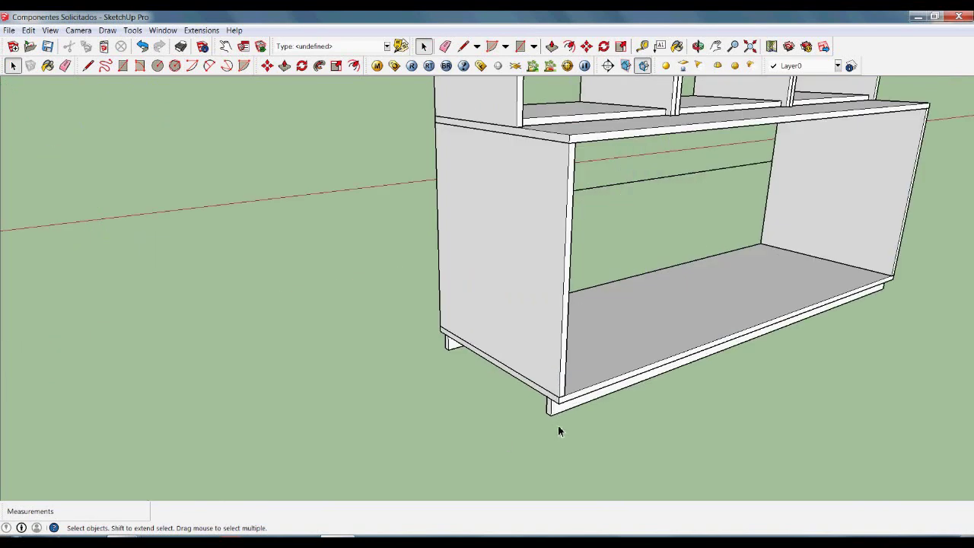
pyautogui.scroll(-5, 545, 437)
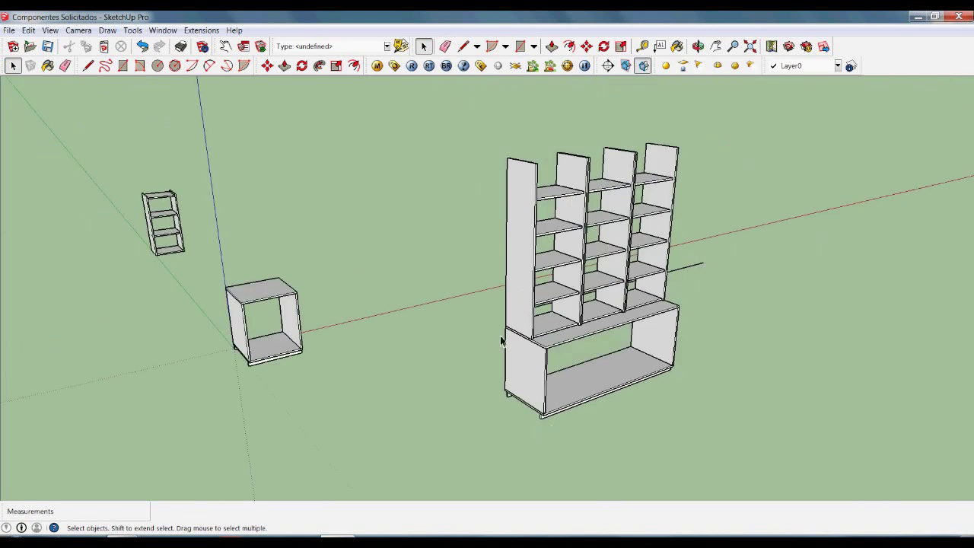
# Step: Draw a 178.1 by 40 cm rectangle across the tops of the three shelf units, between opposite outer corners
pyautogui.moveTo(605, 179); pyautogui.dragTo(556, 272, button='middle')
pyautogui.scroll(3, 670, 217)
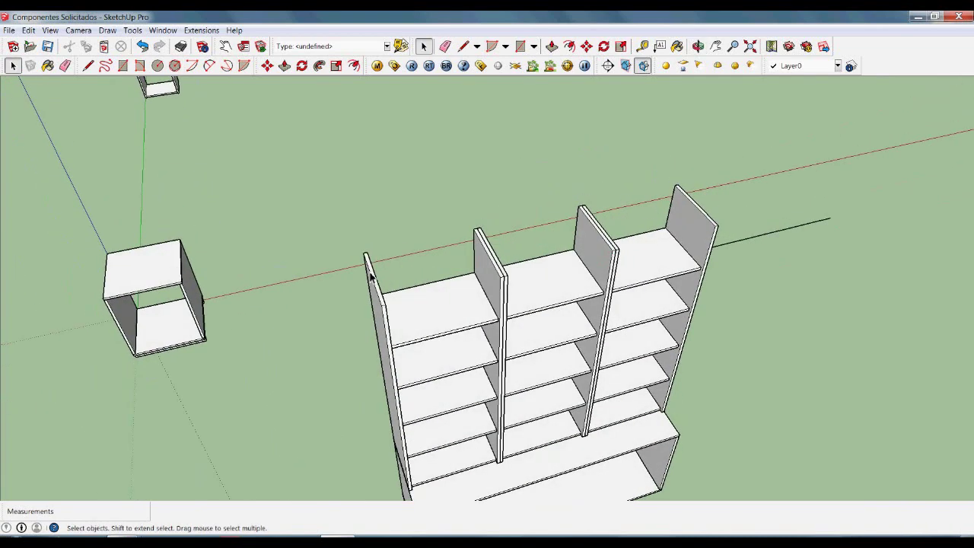
pyautogui.press('r')
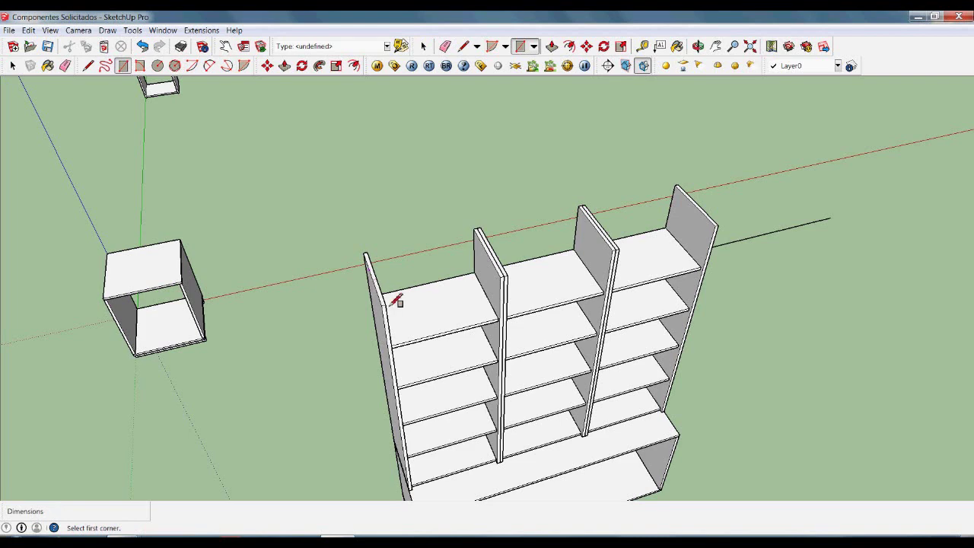
pyautogui.click(370, 260)
pyautogui.scroll(3, 730, 237)
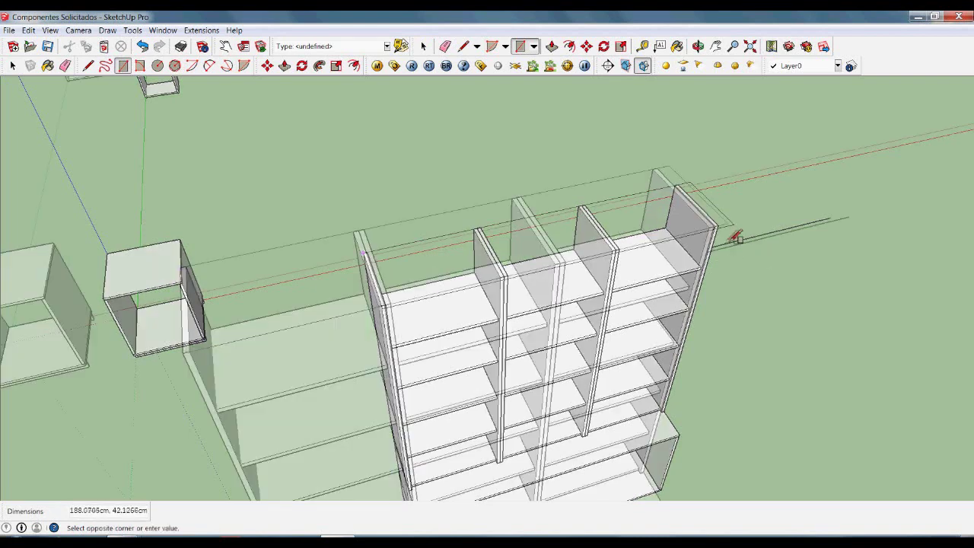
pyautogui.click(714, 228)
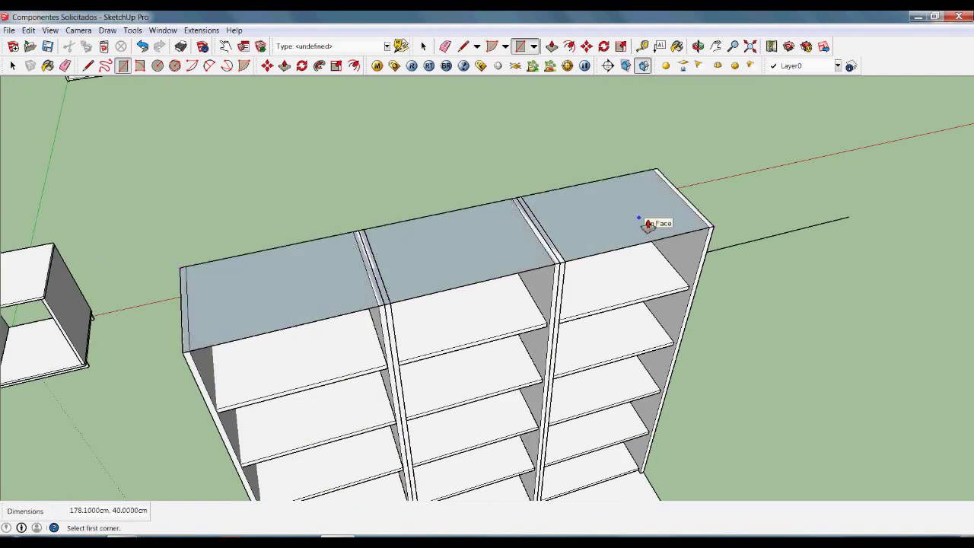
# Step: Push/Pull the top rectangle upward 4 cm to form the bookcase's cover panel
pyautogui.press('p')
pyautogui.click(647, 225)
pyautogui.press('Return')
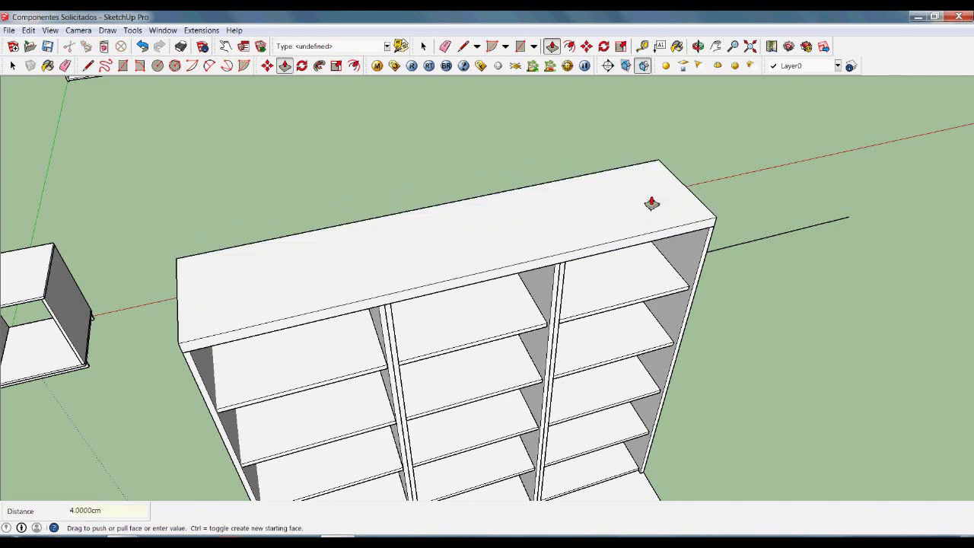
pyautogui.press('space')
pyautogui.scroll(-3, 507, 391)
pyautogui.scroll(5, 528, 428)
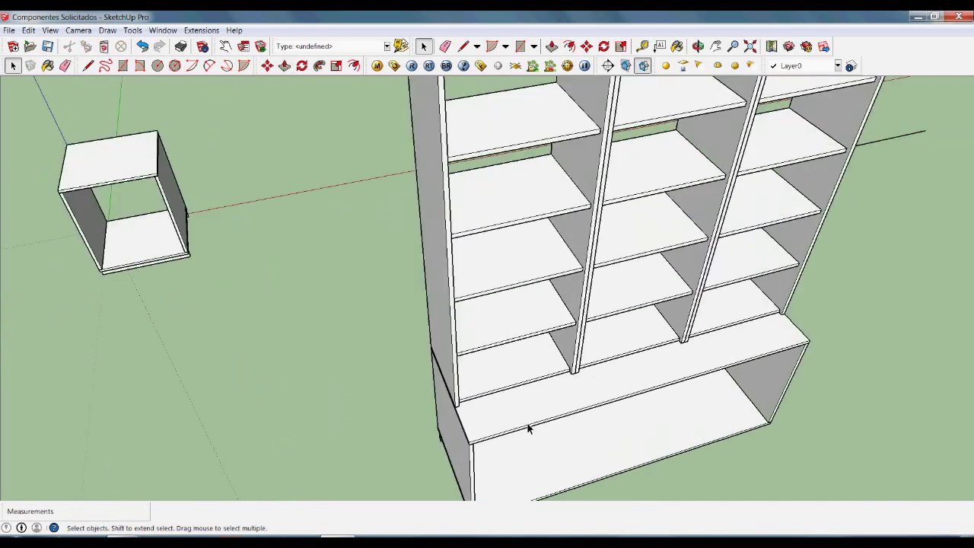
# Step: Draw a rectangle over the front edges of the adjoining uprights between two shelf units, from the base cabinet's top to the cover panel
pyautogui.scroll(-1, 584, 381)
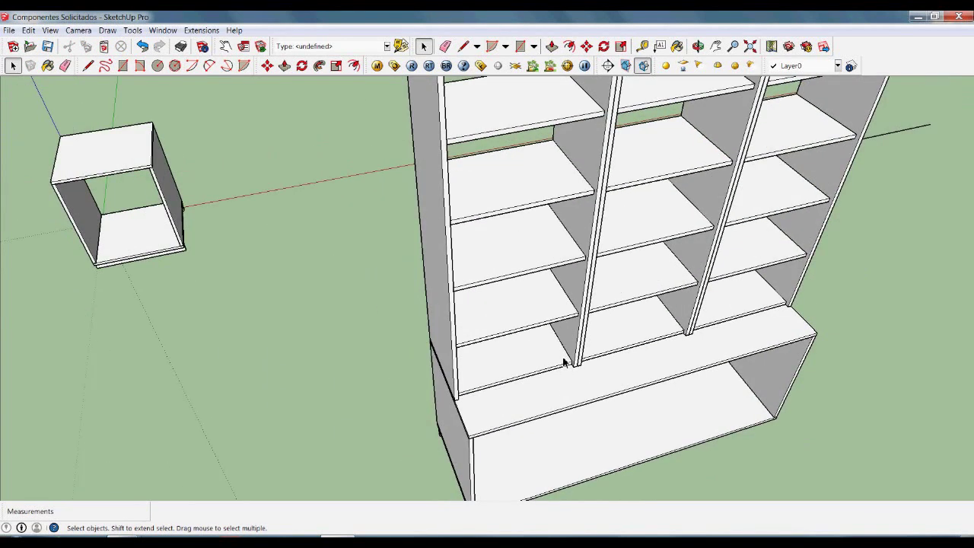
pyautogui.moveTo(605, 354); pyautogui.dragTo(627, 387, button='middle')
pyautogui.scroll(-3, 626, 388)
pyautogui.scroll(3, 586, 344)
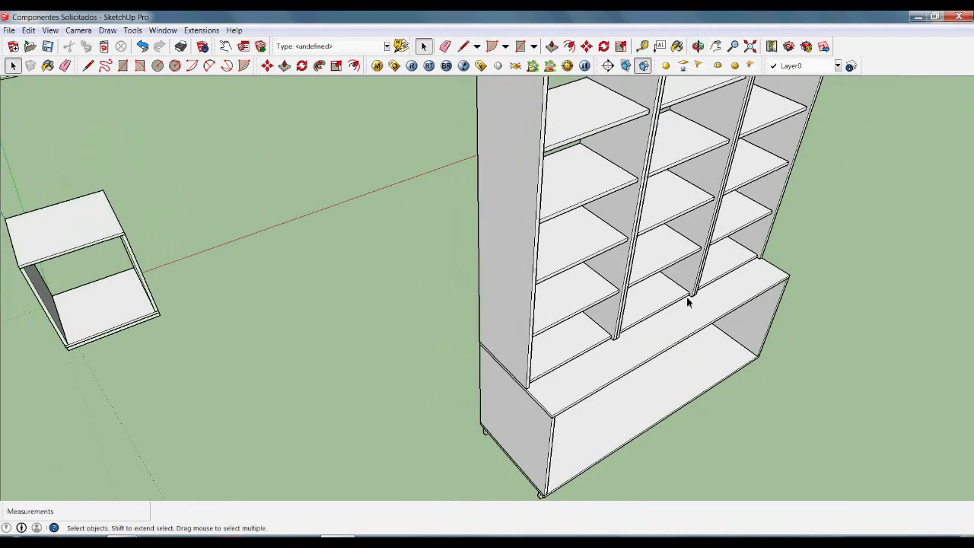
pyautogui.scroll(4, 689, 302)
pyautogui.moveTo(708, 322); pyautogui.dragTo(583, 347, button='middle')
pyautogui.scroll(3, 583, 347)
pyautogui.scroll(-5, 549, 373)
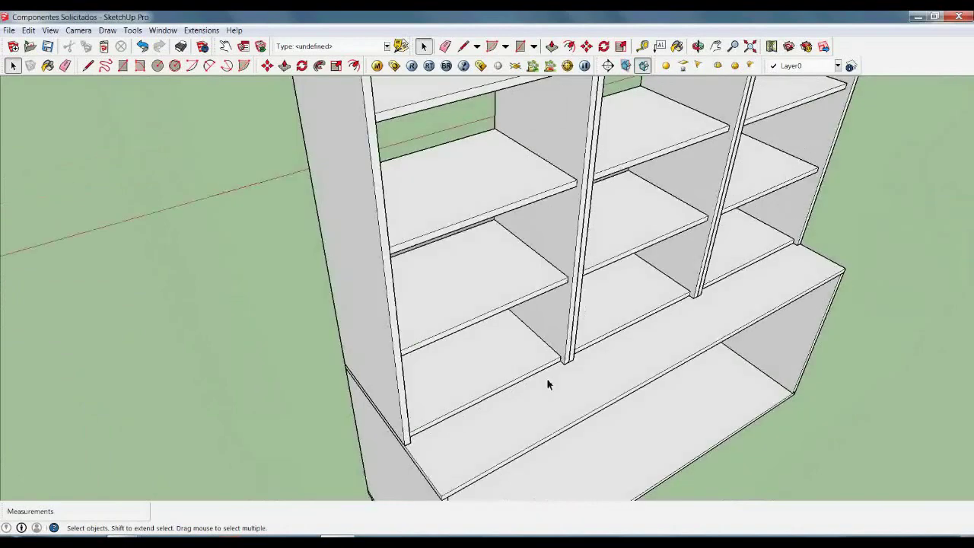
pyautogui.moveTo(553, 399); pyautogui.dragTo(565, 370, button='middle')
pyautogui.scroll(3, 568, 389)
pyautogui.scroll(2, 568, 388)
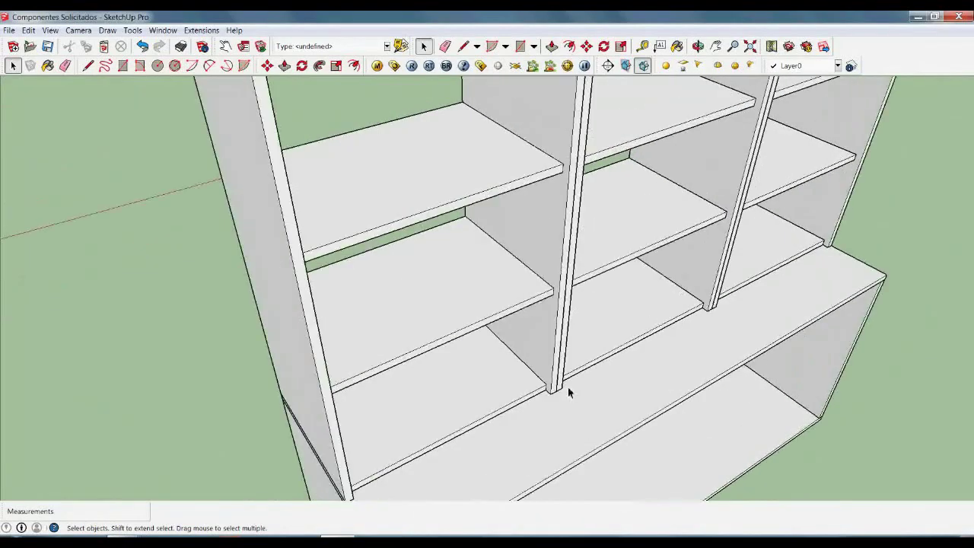
pyautogui.press('r')
pyautogui.click(552, 395)
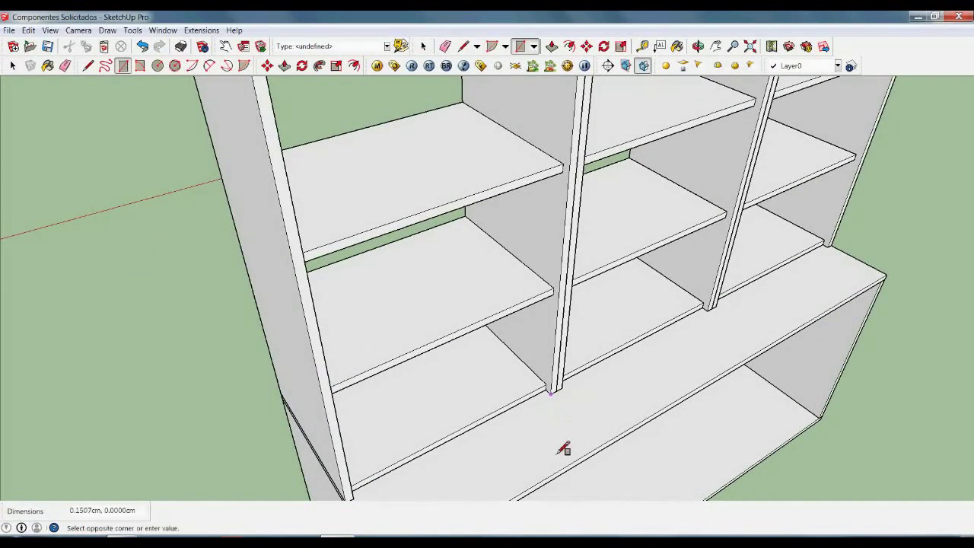
pyautogui.scroll(-5, 556, 472)
pyautogui.scroll(4, 586, 187)
pyautogui.scroll(2, 586, 187)
pyautogui.click(592, 164)
# Step: Push/Pull the upright joint rectangle outward 1 cm to form a cover strip
pyautogui.press('p')
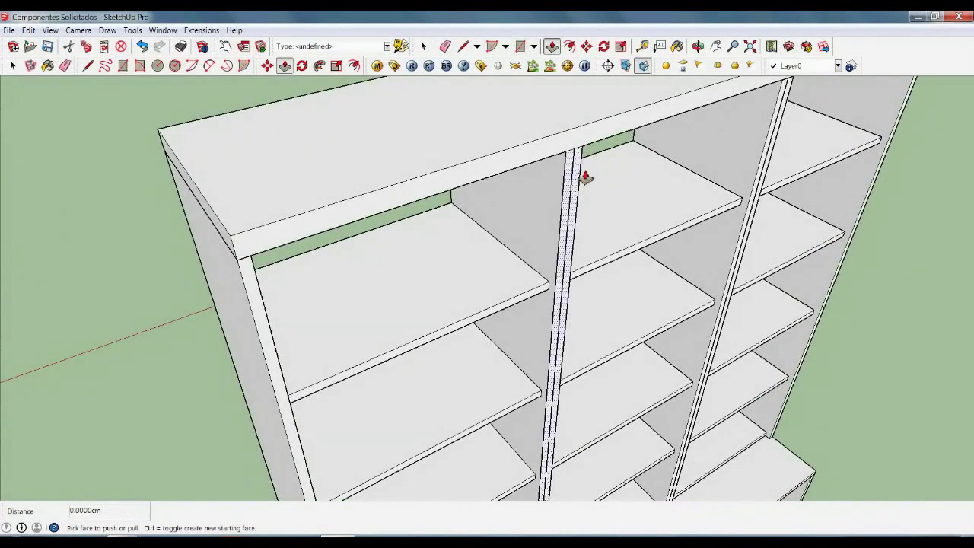
pyautogui.click(589, 183)
pyautogui.write('1')
pyautogui.press('Return')
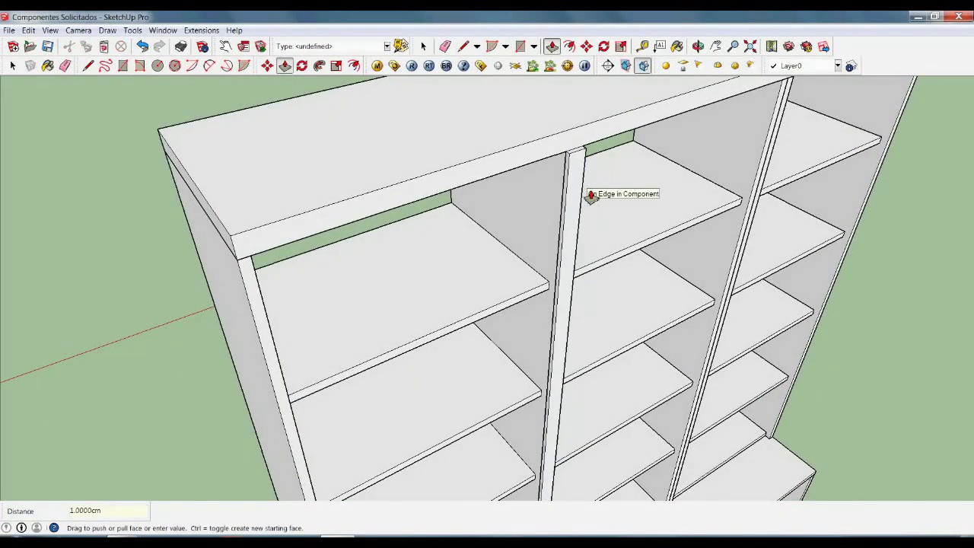
pyautogui.press('space')
# Step: Copy the original narrow shelf unit near the green axis and place the copy beside the bookcase's base cabinet
pyautogui.scroll(-5, 525, 229)
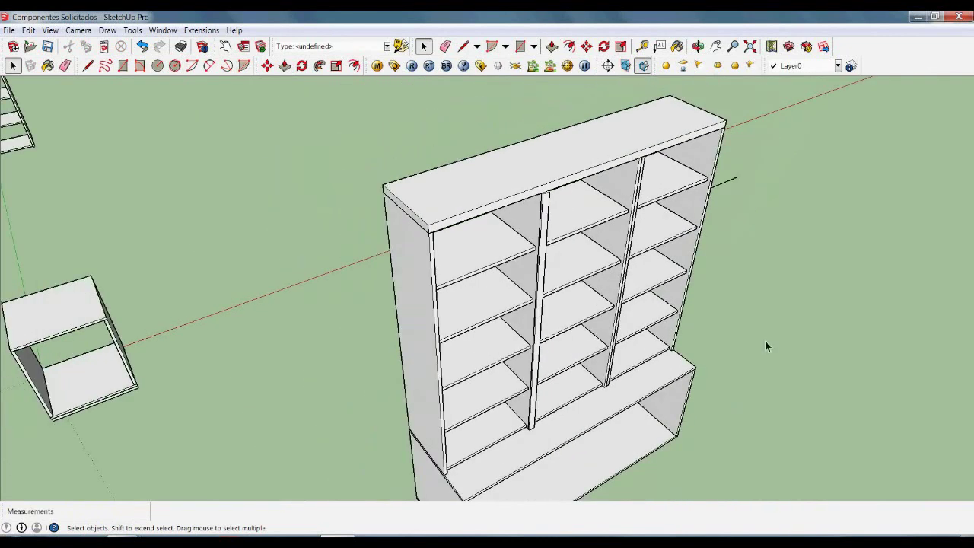
pyautogui.scroll(-2, 412, 222)
pyautogui.moveTo(650, 351); pyautogui.dragTo(737, 248, button='middle')
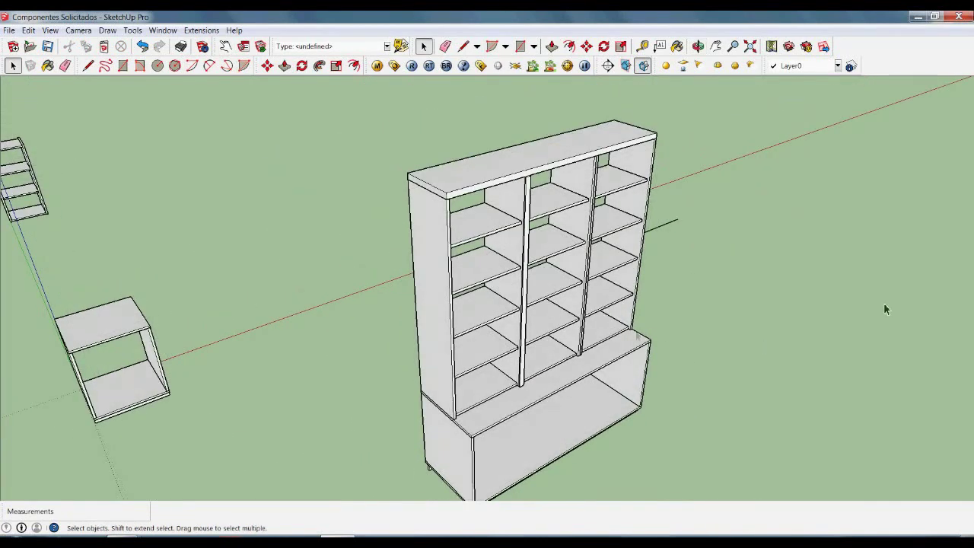
pyautogui.moveTo(609, 228); pyautogui.dragTo(582, 255, button='middle')
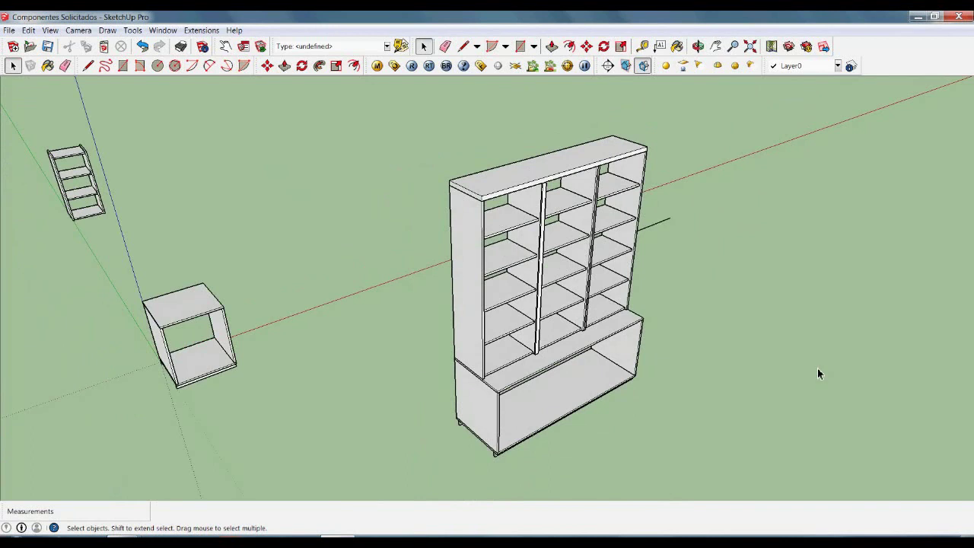
pyautogui.moveTo(819, 373); pyautogui.dragTo(141, 207, button='middle')
pyautogui.click(204, 213)
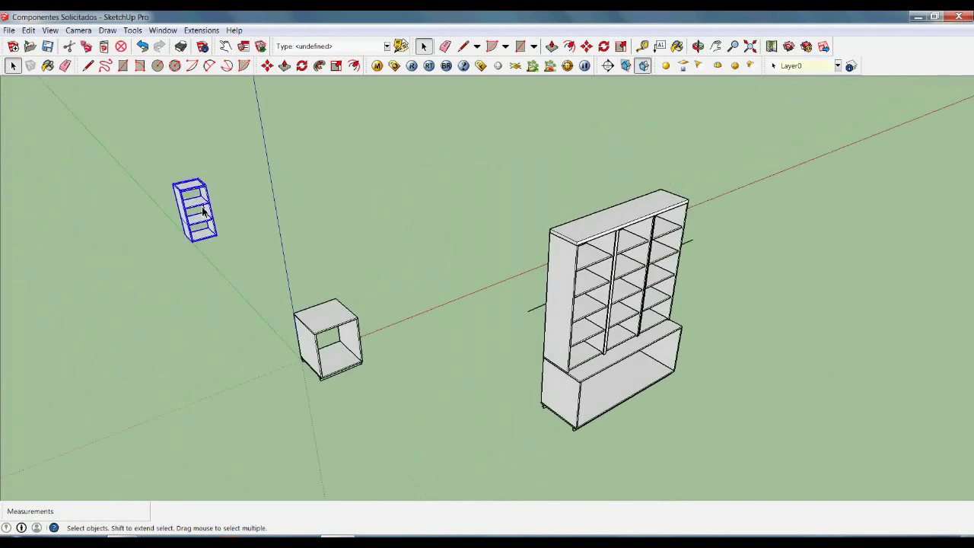
pyautogui.hotkey('ctrl', 'c')
pyautogui.hotkey('ctrl', 'v')
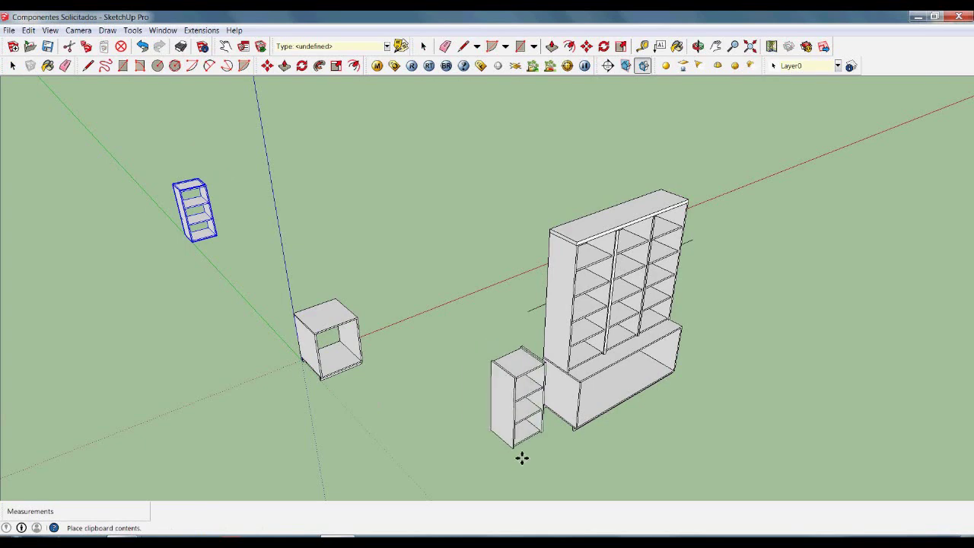
pyautogui.scroll(1, 537, 452)
pyautogui.click(522, 450)
# Step: Move the copied narrow shelf unit about 121.3 cm away from the bookcase
pyautogui.press('m')
pyautogui.moveTo(426, 456); pyautogui.dragTo(476, 317, button='middle')
pyautogui.scroll(5, 518, 343)
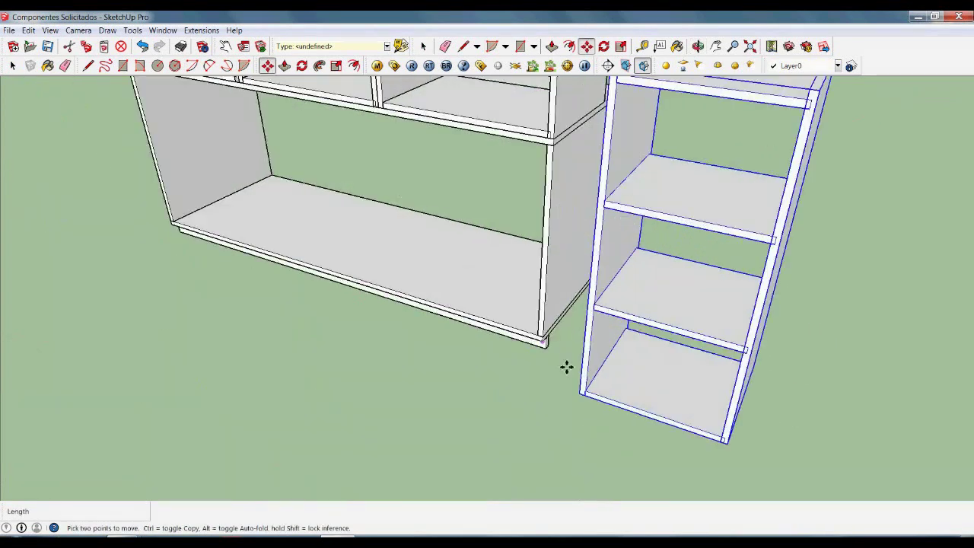
pyautogui.moveTo(594, 393); pyautogui.dragTo(623, 409, button='middle')
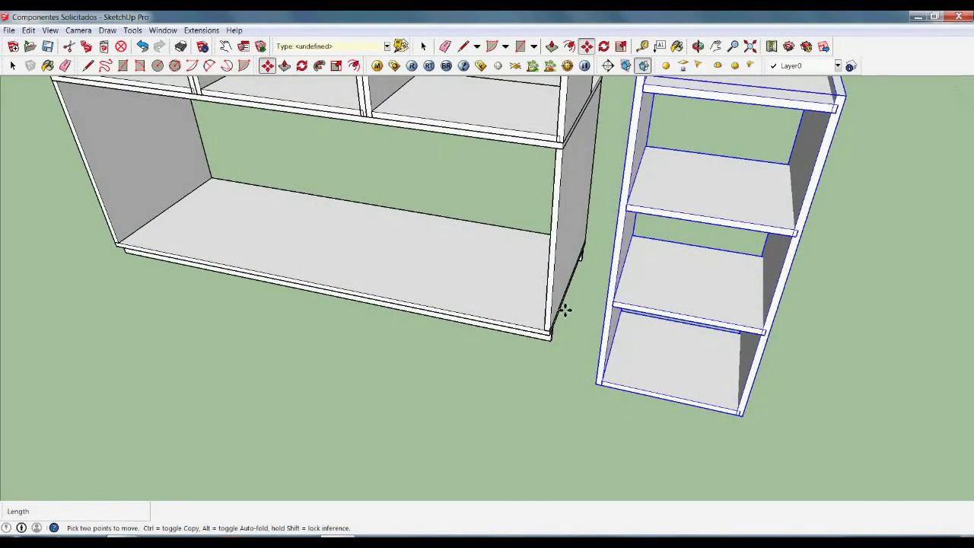
pyautogui.scroll(-3, 794, 372)
pyautogui.moveTo(794, 372); pyautogui.dragTo(380, 391, button='middle')
pyautogui.moveTo(728, 452); pyautogui.dragTo(482, 431, button='middle')
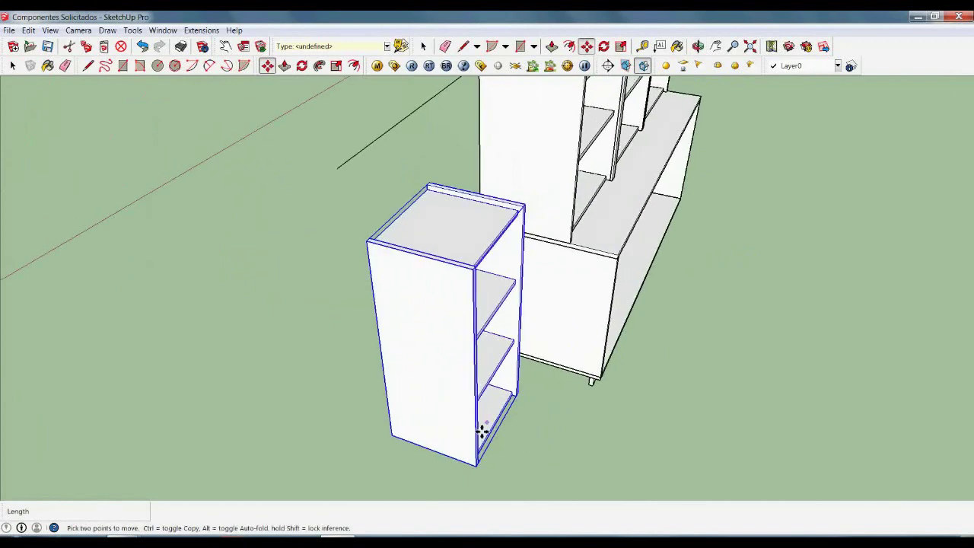
pyautogui.click(688, 412)
pyautogui.moveTo(644, 459); pyautogui.dragTo(614, 358, button='middle')
pyautogui.click(622, 446)
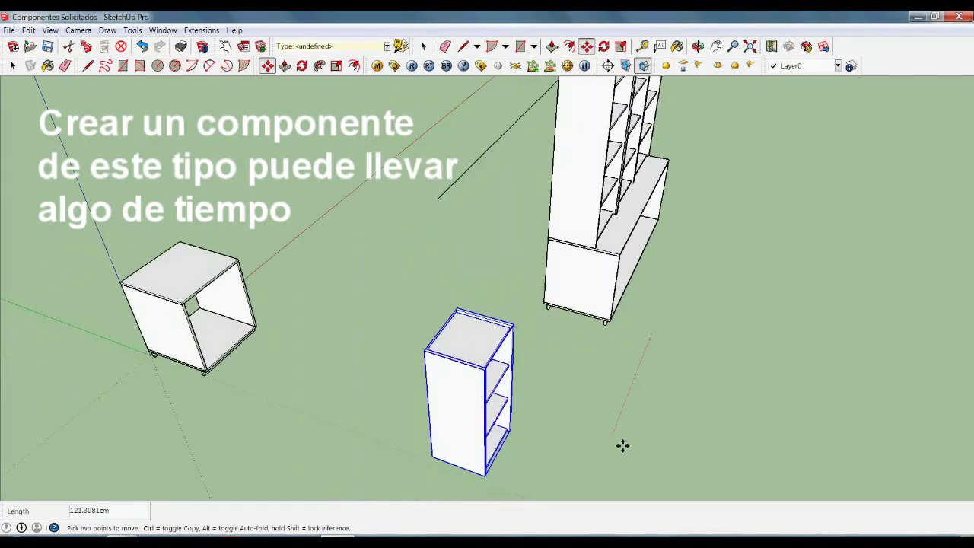
# Step: Draw connected lines on the bookcase's outer side, from the corner under the cover panel to the front edge and down to the base cabinet
pyautogui.scroll(5, 574, 333)
pyautogui.press('space')
pyautogui.scroll(-5, 533, 211)
pyautogui.moveTo(532, 210); pyautogui.dragTo(548, 152, button='middle')
pyautogui.scroll(6, 554, 115)
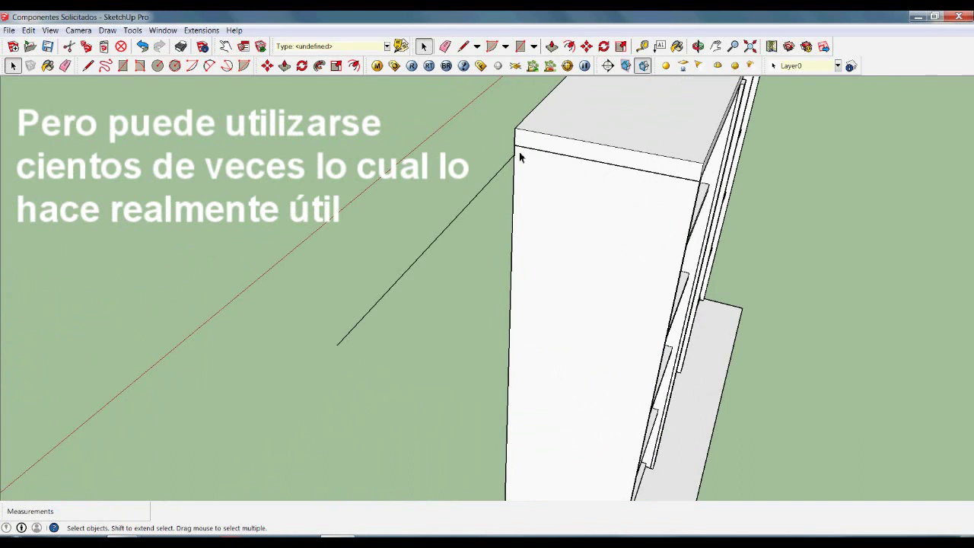
pyautogui.press('l')
pyautogui.click(516, 146)
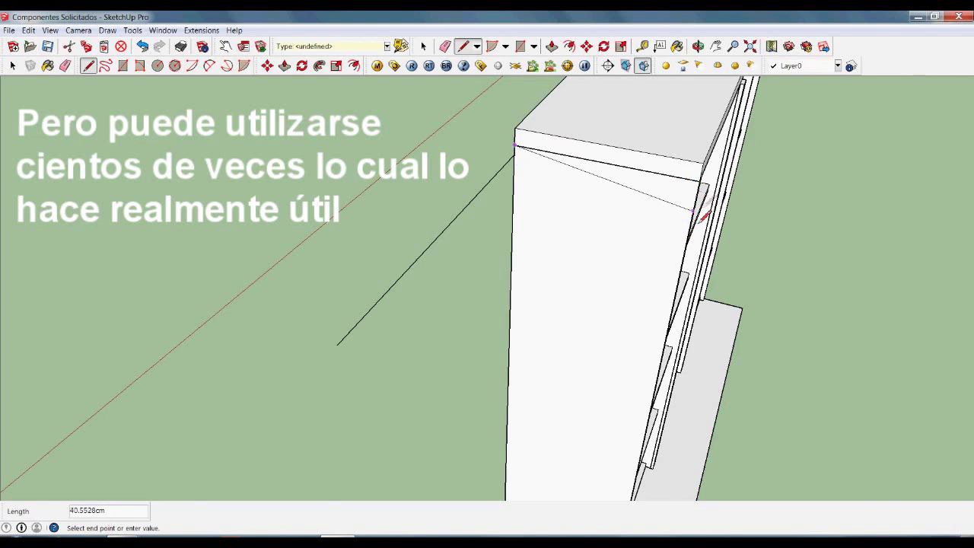
pyautogui.click(700, 186)
pyautogui.scroll(-3, 647, 130)
pyautogui.scroll(4, 614, 429)
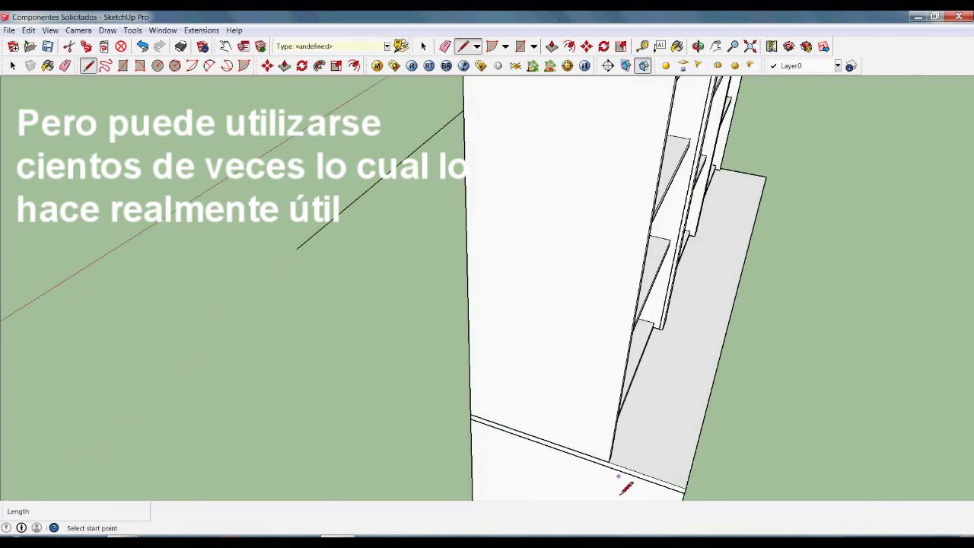
pyautogui.click(605, 454)
# Step: Continue the side outline along the base cabinet's top and front edge, beneath it to the back, and up to the cover panel's back corner
pyautogui.scroll(2, 675, 466)
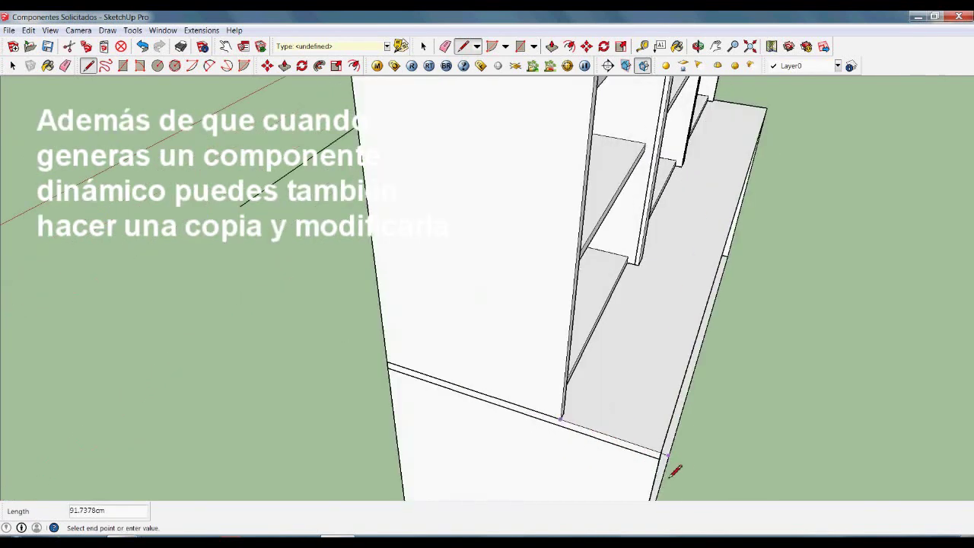
pyautogui.scroll(-3, 670, 461)
pyautogui.scroll(-3, 640, 299)
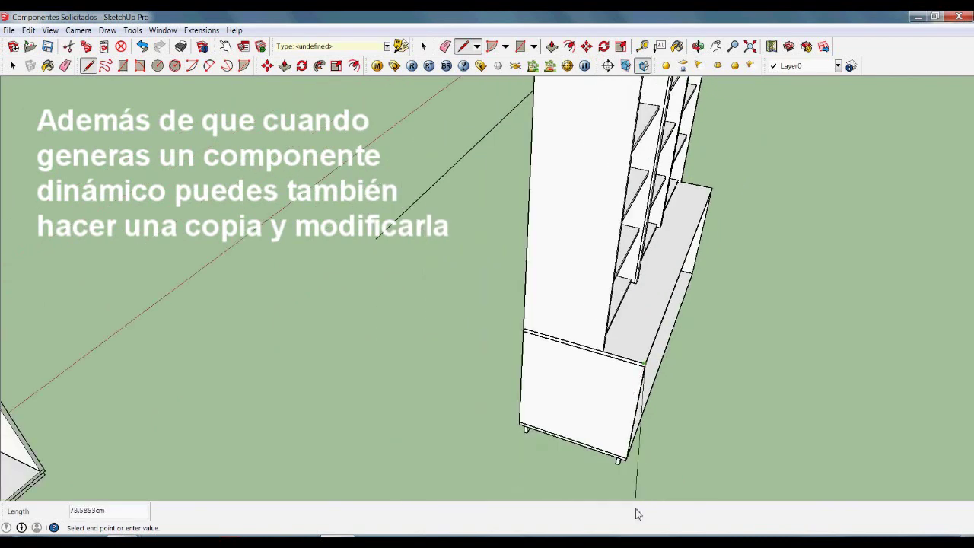
pyautogui.scroll(5, 630, 457)
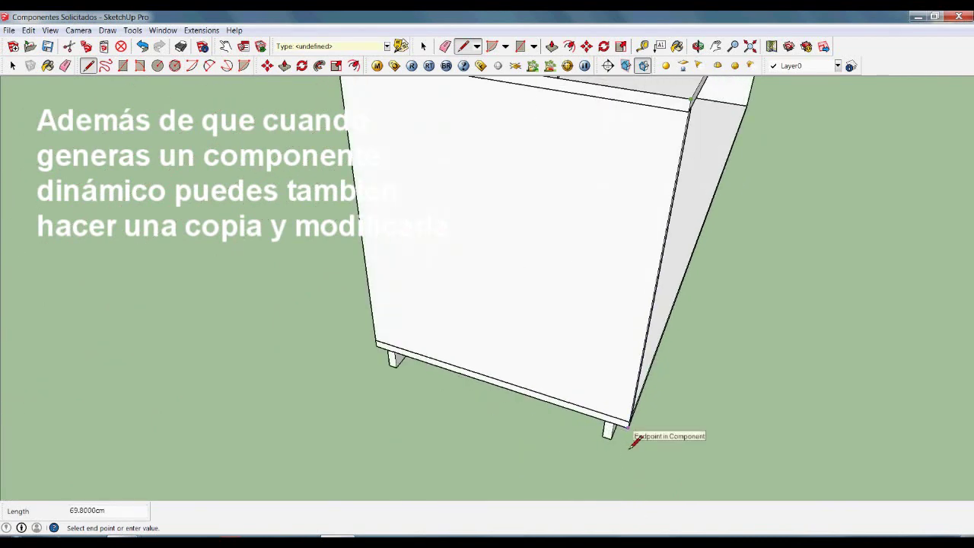
pyautogui.click(379, 359)
pyautogui.scroll(-6, 384, 356)
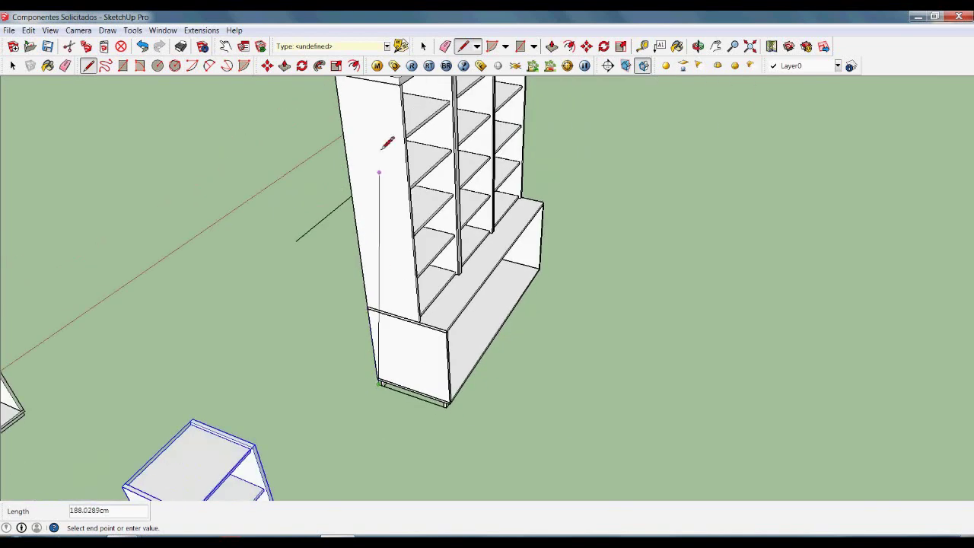
pyautogui.scroll(5, 351, 151)
pyautogui.click(346, 136)
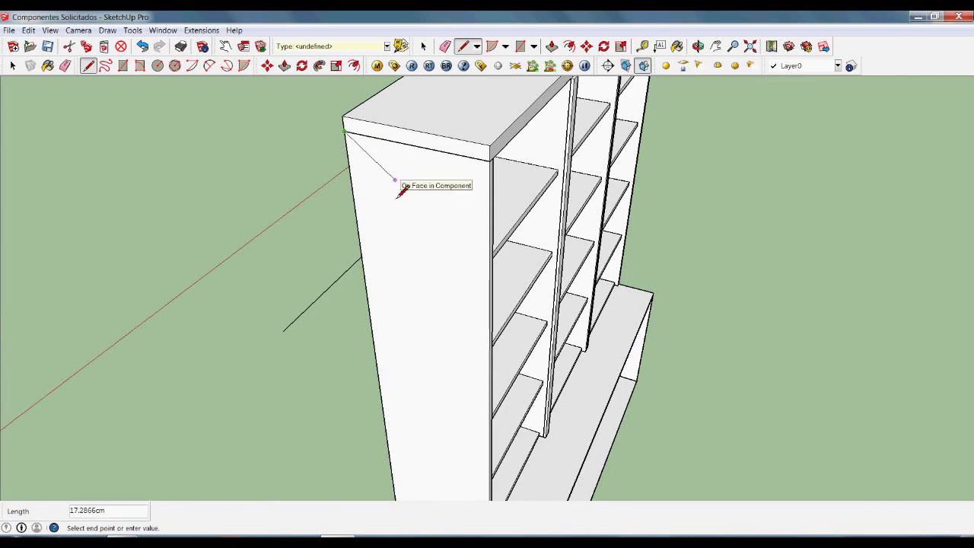
pyautogui.press('Escape')
# Step: Try to Push/Pull the outlined outer side of the bookcase
pyautogui.press('p')
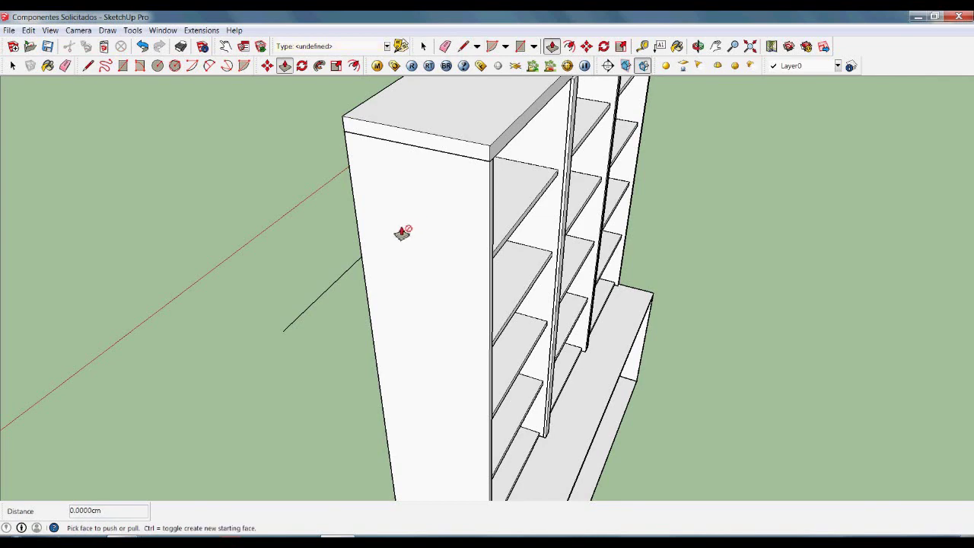
pyautogui.scroll(-2, 426, 163)
pyautogui.moveTo(427, 163); pyautogui.dragTo(452, 457, button='middle')
pyautogui.scroll(-2, 474, 356)
pyautogui.moveTo(473, 356); pyautogui.dragTo(409, 465, button='middle')
pyautogui.scroll(6, 433, 442)
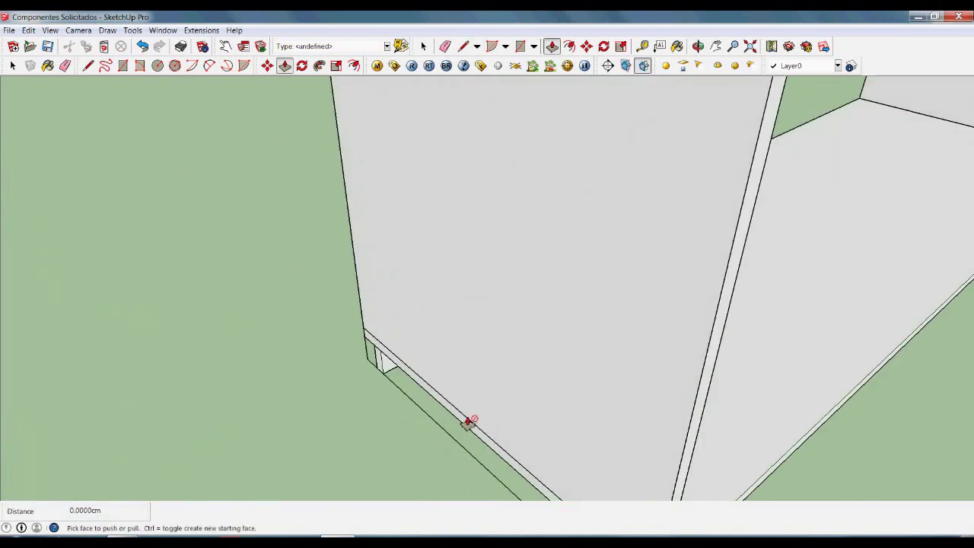
# Step: Select the outline's lowest line between the base cabinet's feet and examine the outlined side from several angles
pyautogui.press('space')
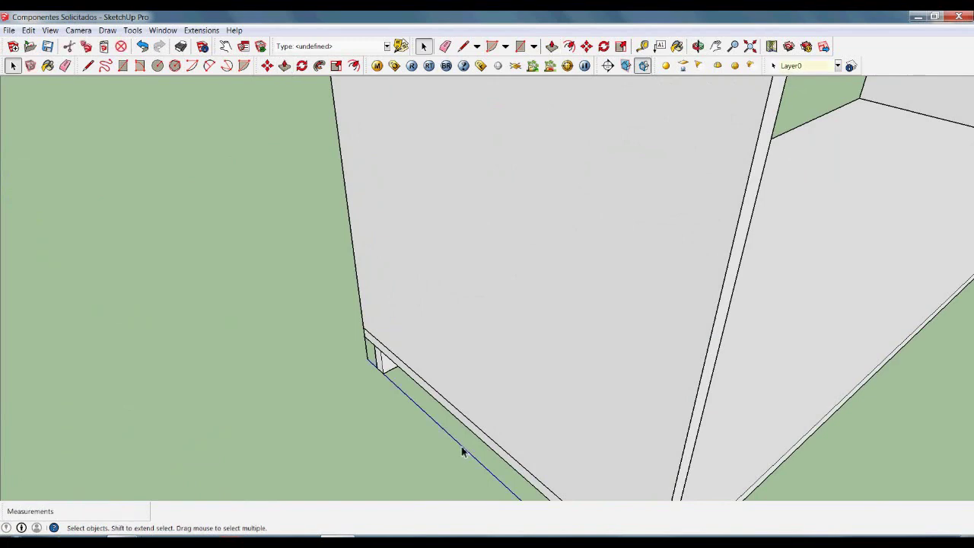
pyautogui.scroll(-3, 463, 452)
pyautogui.moveTo(450, 437); pyautogui.dragTo(604, 401, button='middle')
pyautogui.scroll(2, 898, 437)
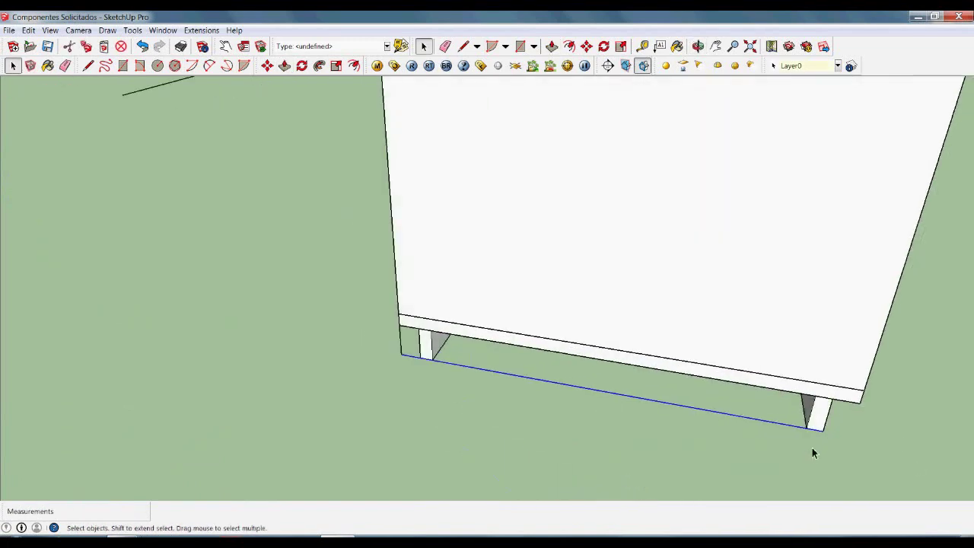
pyautogui.scroll(-5, 416, 416)
pyautogui.moveTo(416, 416); pyautogui.dragTo(427, 342, button='middle')
pyautogui.scroll(3, 439, 332)
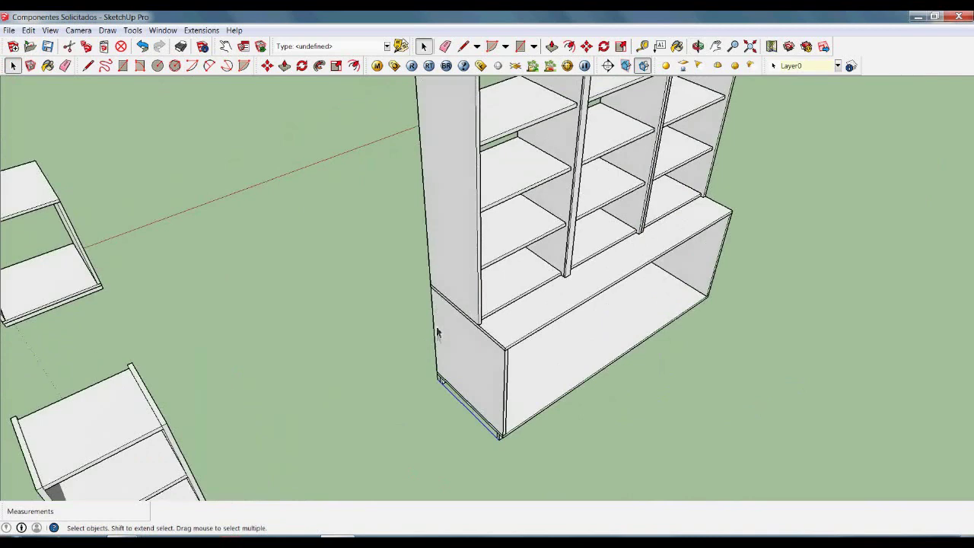
pyautogui.scroll(2, 444, 372)
pyautogui.scroll(-4, 505, 374)
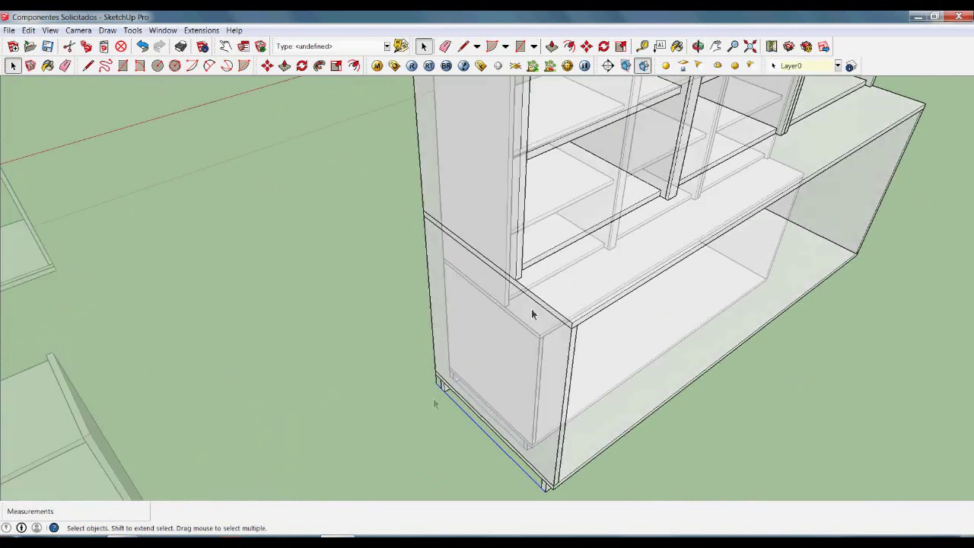
pyautogui.moveTo(428, 407); pyautogui.dragTo(524, 296, button='middle')
pyautogui.moveTo(610, 381); pyautogui.dragTo(701, 392, button='middle')
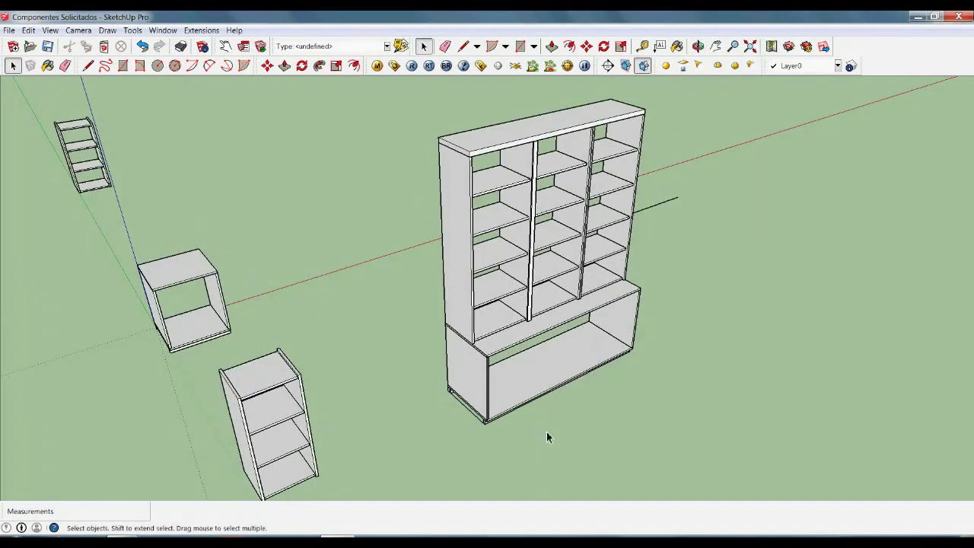
# Step: Move the copied narrow shelf unit about 140.6 cm by its lower front corner so it stands against the base cabinet's outer side
pyautogui.moveTo(337, 446); pyautogui.dragTo(692, 476, button='middle')
pyautogui.scroll(5, 693, 476)
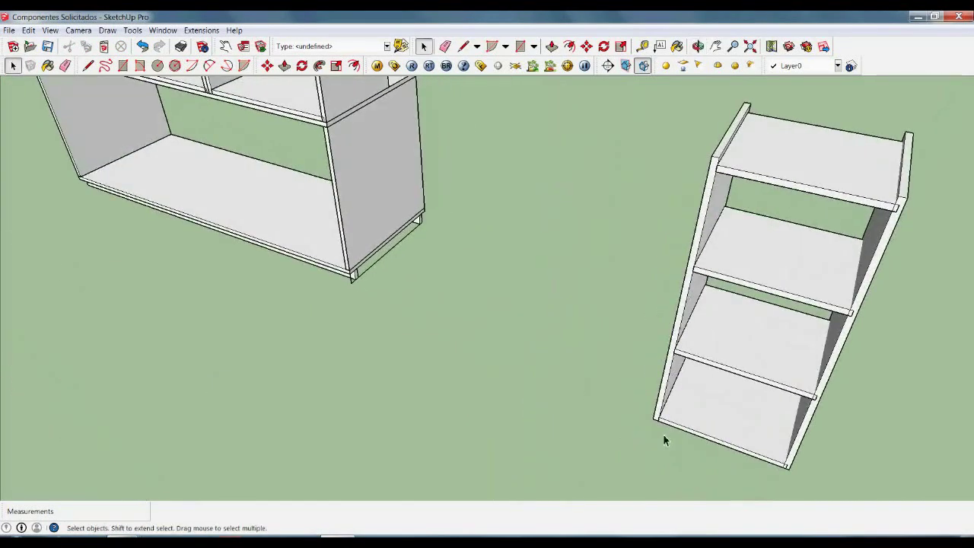
pyautogui.press('m')
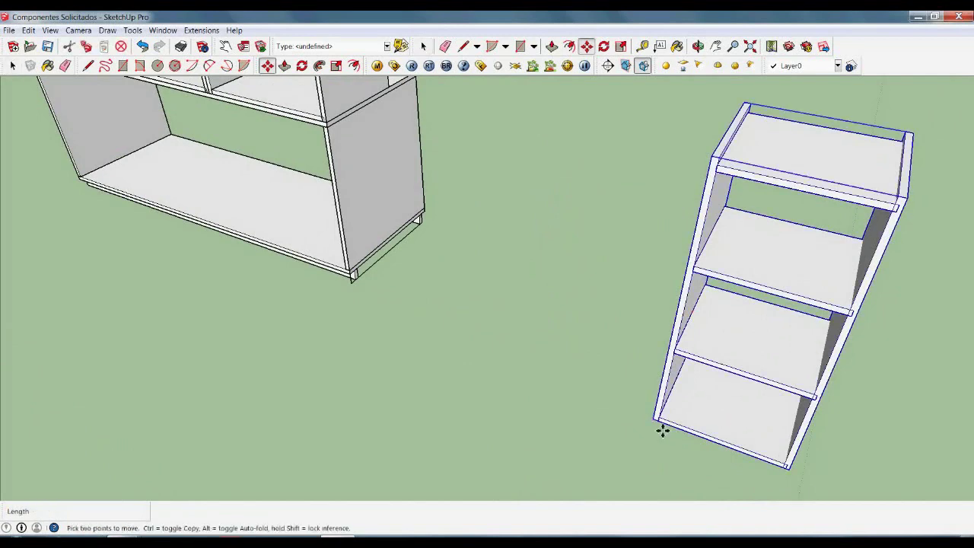
pyautogui.click(663, 431)
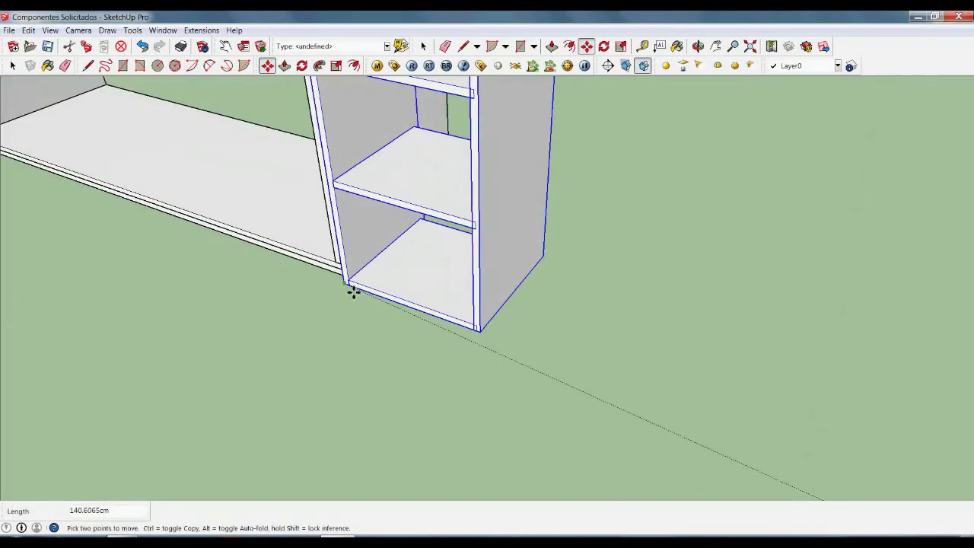
pyautogui.click(351, 289)
pyautogui.moveTo(548, 374); pyautogui.dragTo(327, 202, button='middle')
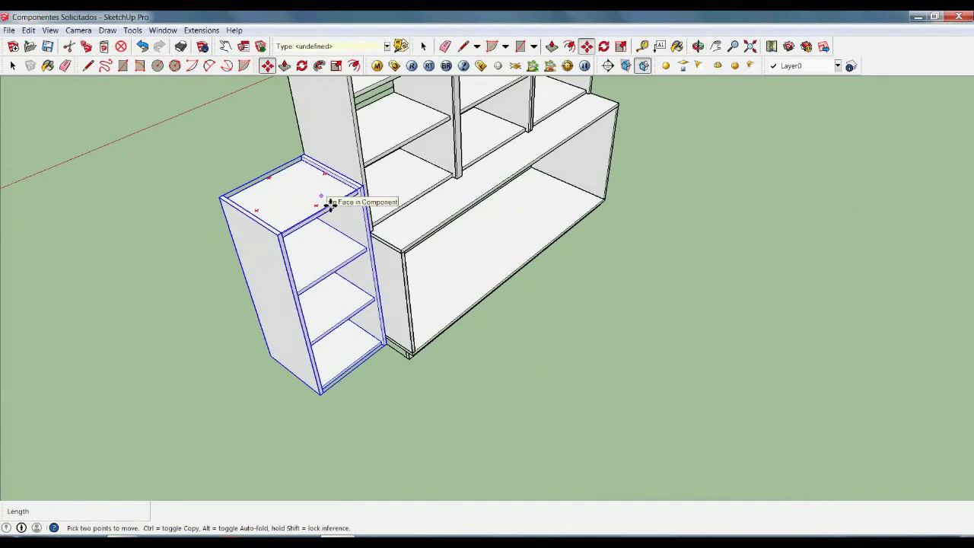
# Step: Scale the narrow side shelf unit's height by about 2.35 so it reaches the underside of the bookcase's cover panel
pyautogui.press('s')
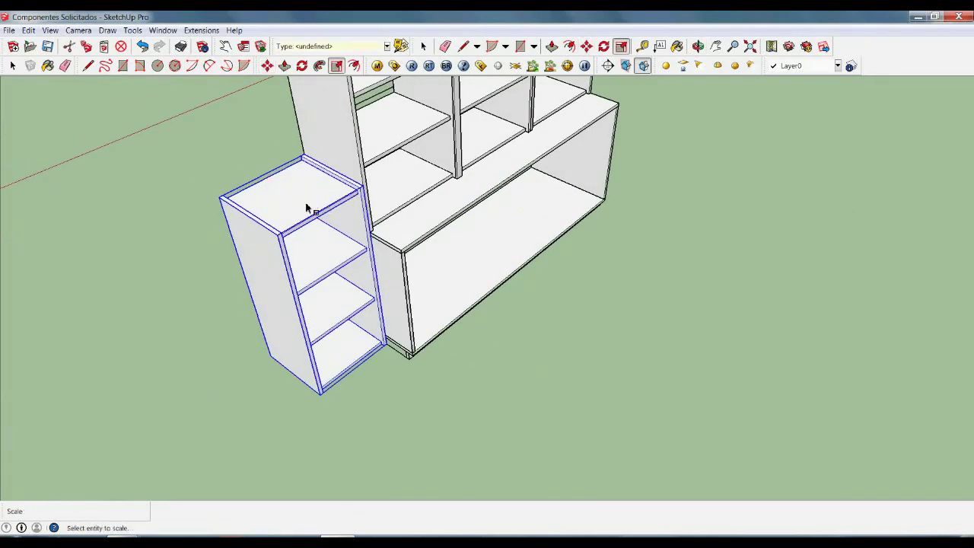
pyautogui.click(307, 205)
pyautogui.click(296, 193)
pyautogui.moveTo(296, 192); pyautogui.dragTo(319, 219, button='middle')
pyautogui.scroll(6, 314, 190)
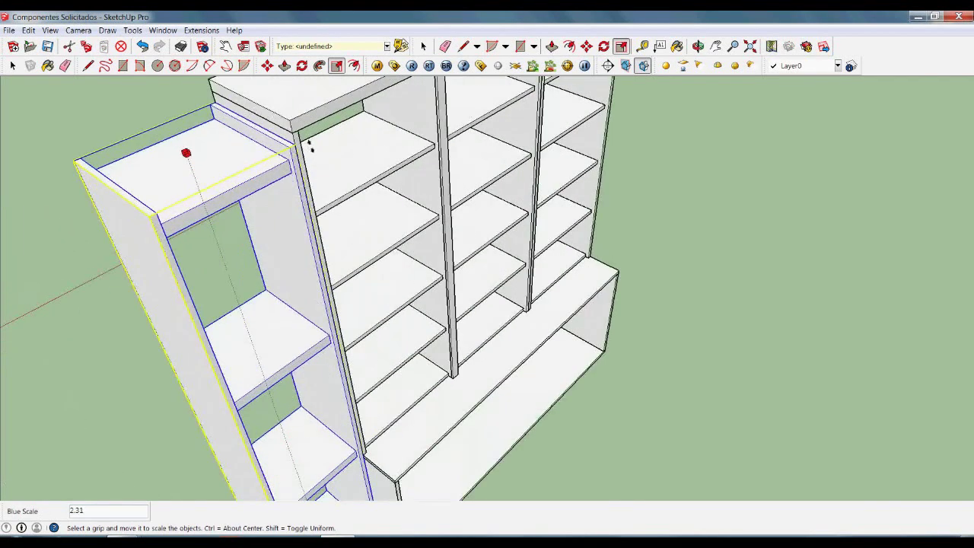
pyautogui.click(331, 161)
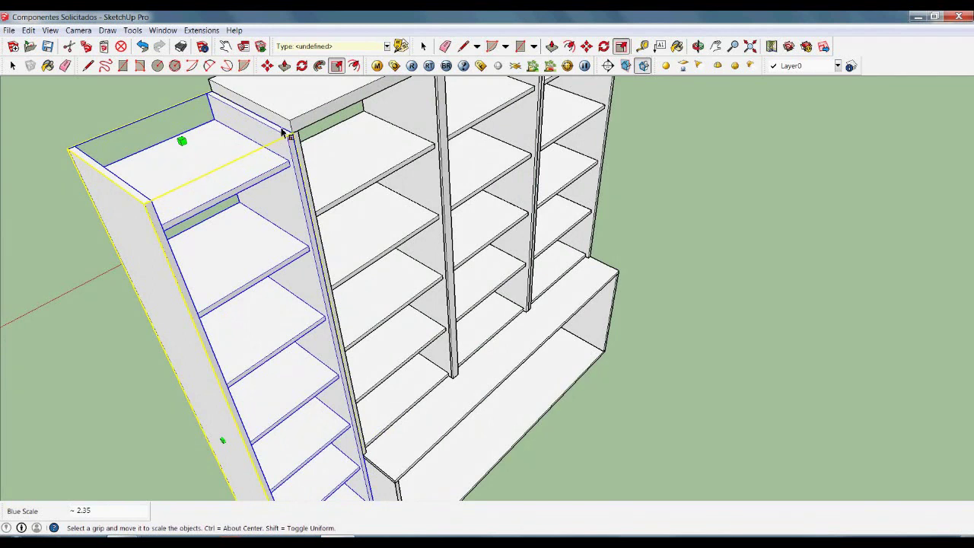
# Step: Push/Pull the cover panel's end face 45 cm so it spans over the side shelf unit
pyautogui.press('space')
pyautogui.click(278, 127)
pyautogui.press('p')
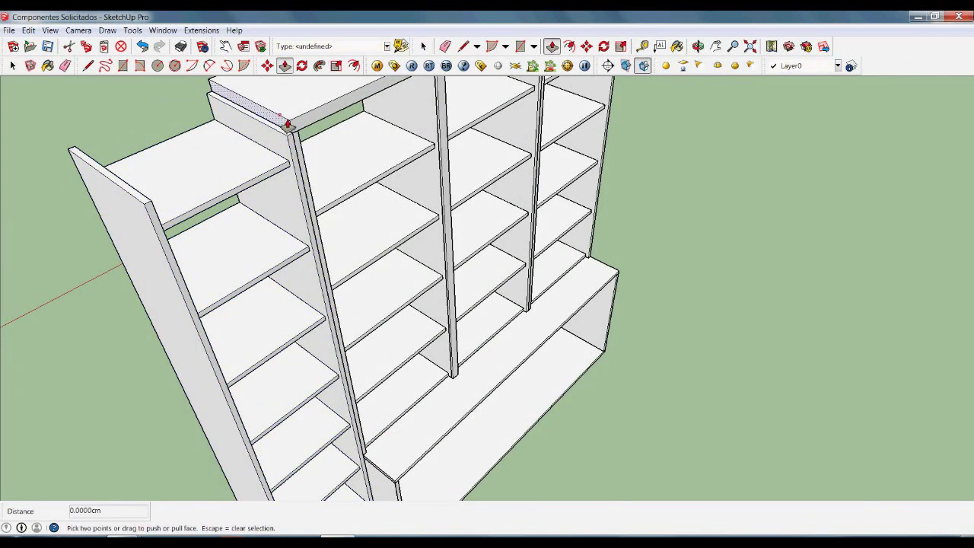
pyautogui.click(284, 121)
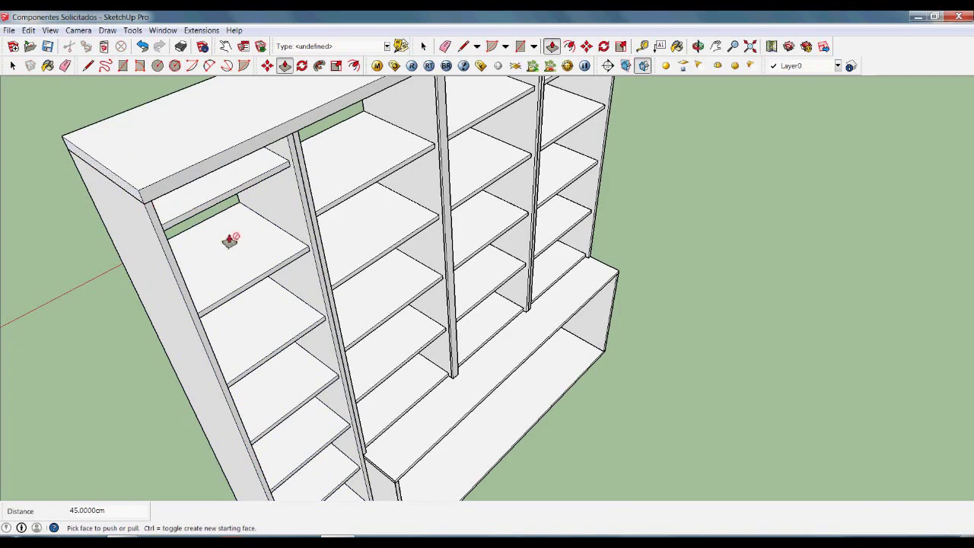
pyautogui.press('space')
# Step: Examine the bookcase with its side unit, checking the base cabinet's top and the dividers beneath the cover panel
pyautogui.scroll(-5, 323, 268)
pyautogui.moveTo(388, 261); pyautogui.dragTo(615, 325, button='middle')
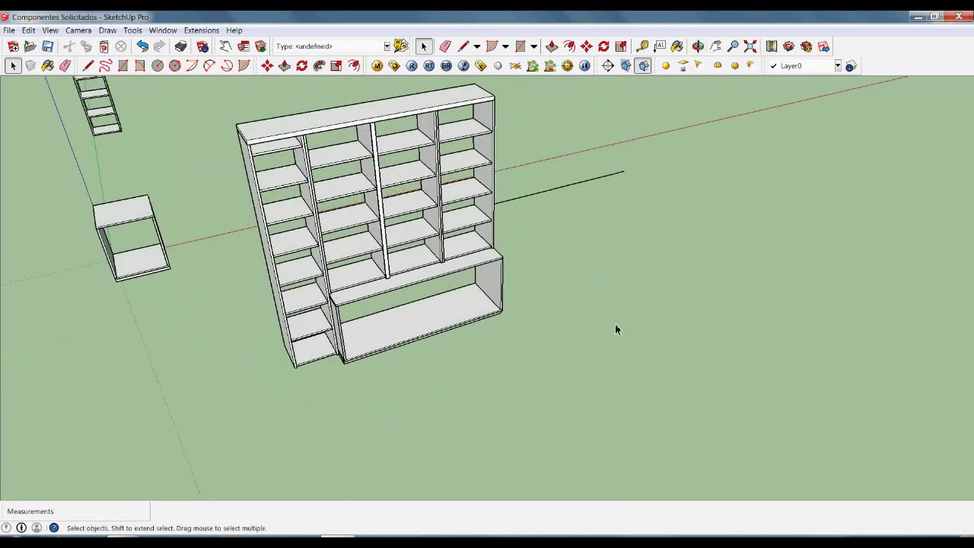
pyautogui.scroll(3, 615, 326)
pyautogui.scroll(-2, 433, 301)
pyautogui.moveTo(342, 322); pyautogui.dragTo(309, 251, button='middle')
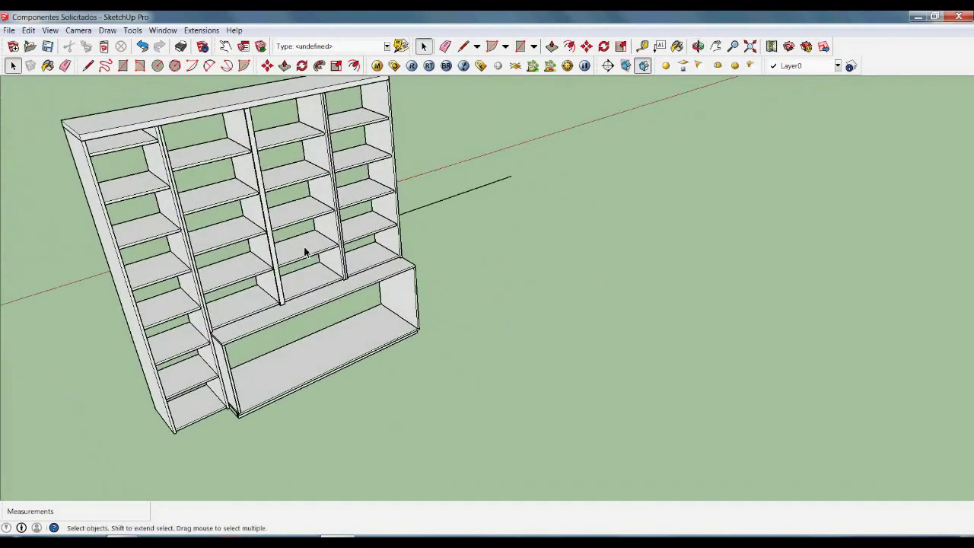
pyautogui.scroll(3, 279, 331)
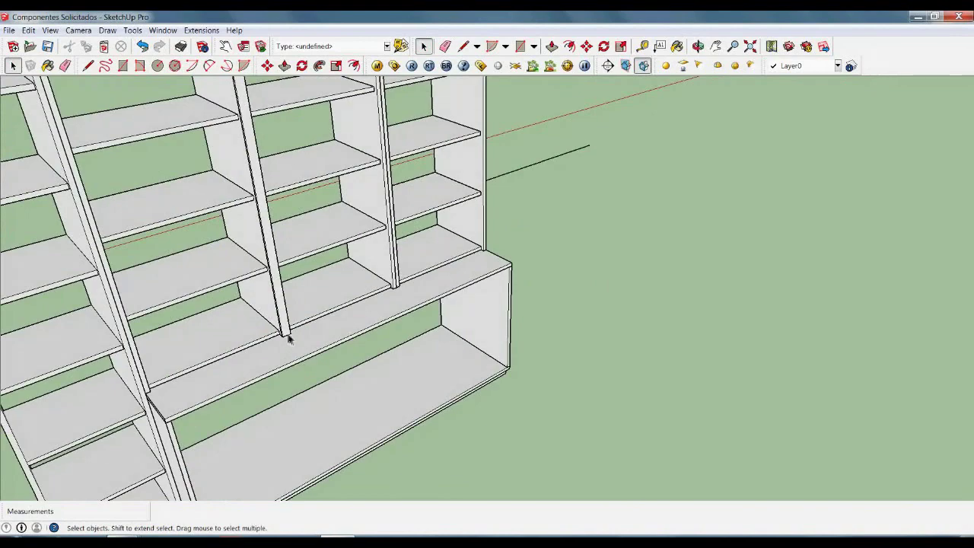
pyautogui.scroll(2, 129, 384)
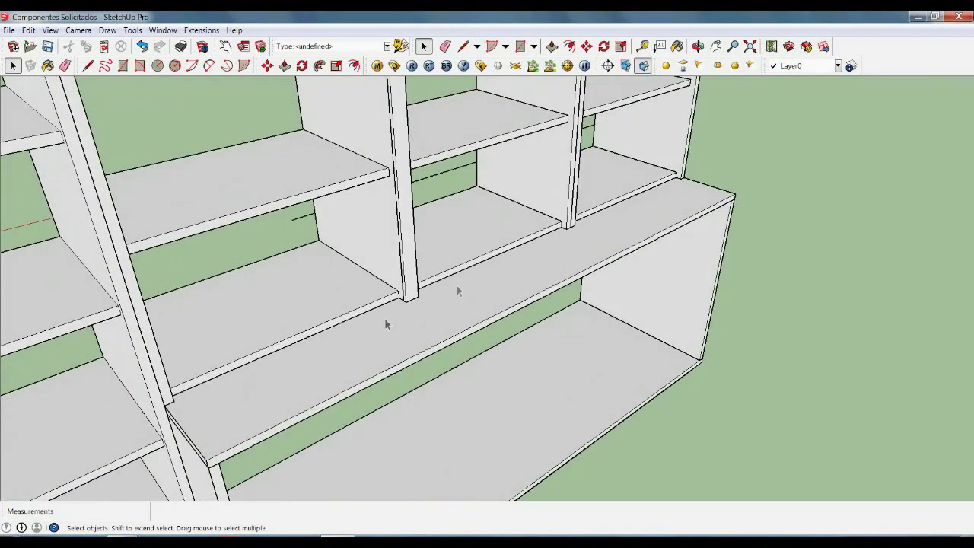
pyautogui.scroll(-5, 211, 405)
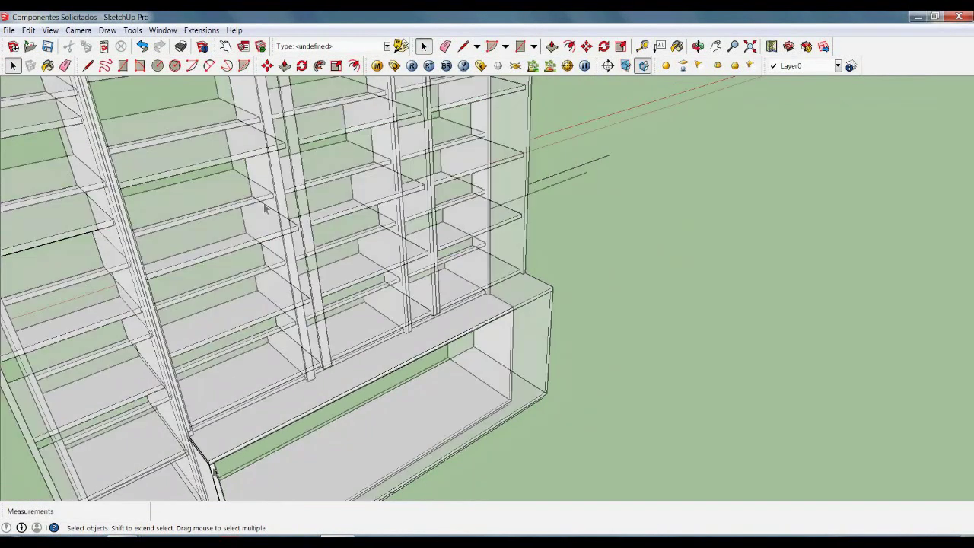
pyautogui.scroll(6, 265, 209)
pyautogui.moveTo(265, 208); pyautogui.dragTo(357, 428, button='middle')
pyautogui.scroll(-5, 338, 324)
pyautogui.scroll(2, 264, 280)
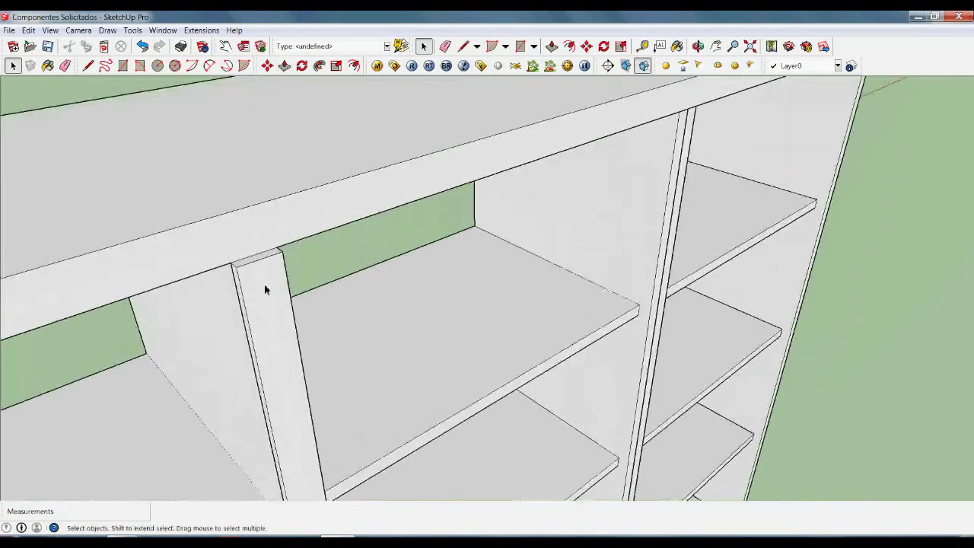
pyautogui.scroll(-3, 446, 276)
pyautogui.scroll(6, 267, 304)
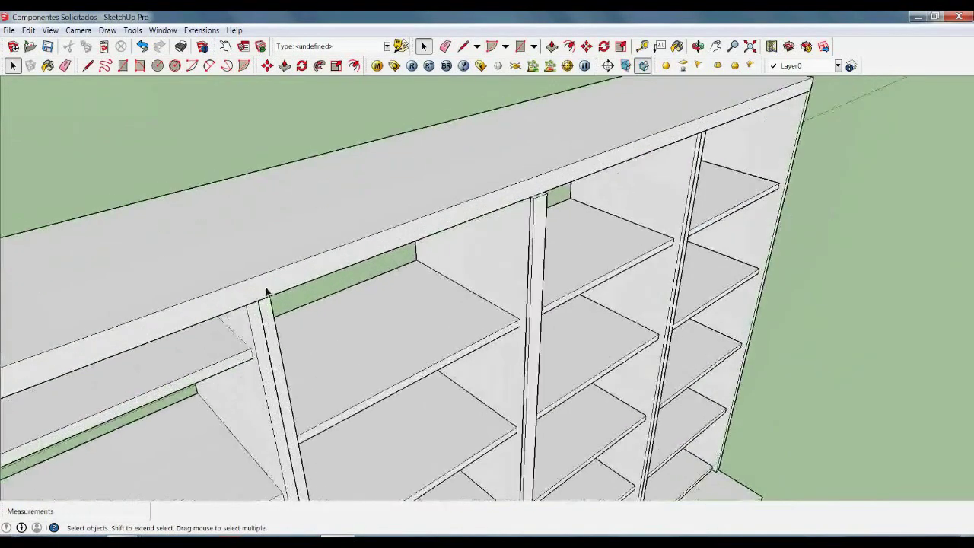
pyautogui.scroll(-6, 365, 374)
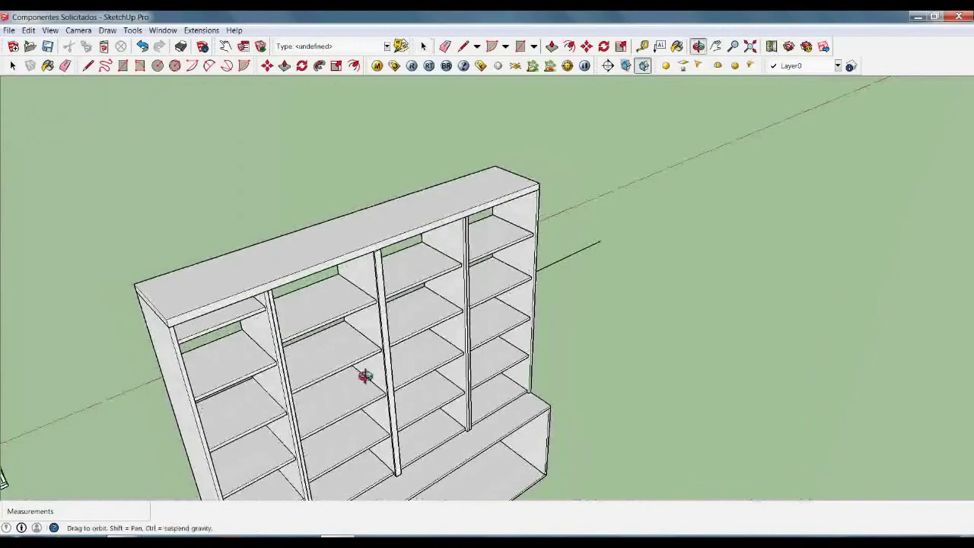
# Step: Draw a horizontal desktop rectangle about 124 by 43.6 cm outward from the base cabinet's upper front corner on its free side
pyautogui.moveTo(518, 404); pyautogui.dragTo(403, 453, button='middle')
pyautogui.scroll(2, 472, 333)
pyautogui.moveTo(472, 333); pyautogui.dragTo(386, 378, button='middle')
pyautogui.scroll(4, 460, 353)
pyautogui.moveTo(460, 353); pyautogui.dragTo(483, 306, button='middle')
pyautogui.press('r')
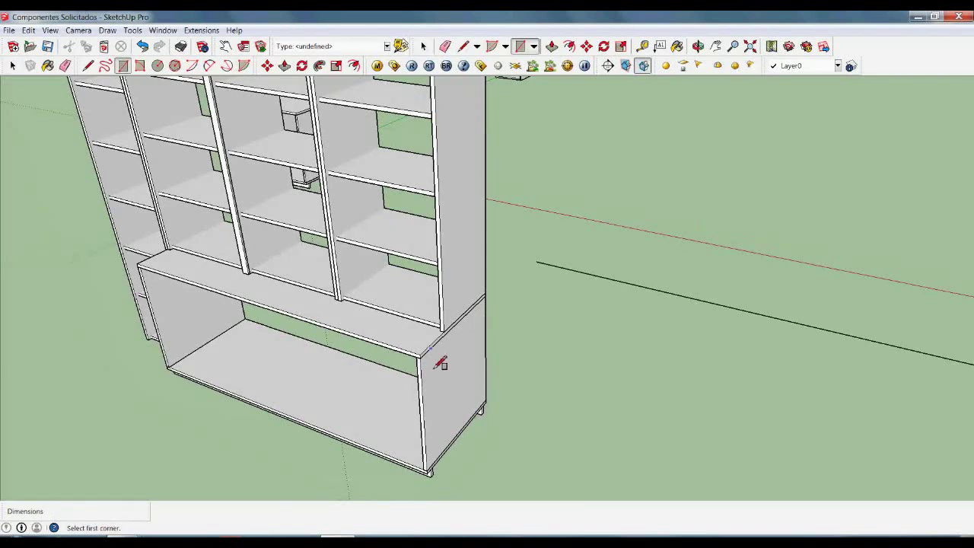
pyautogui.click(419, 355)
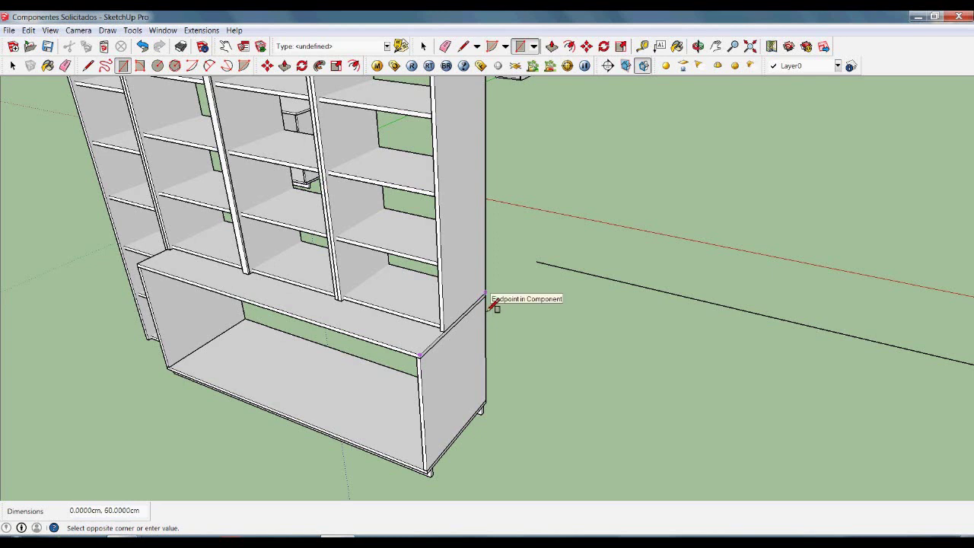
pyautogui.click(747, 395)
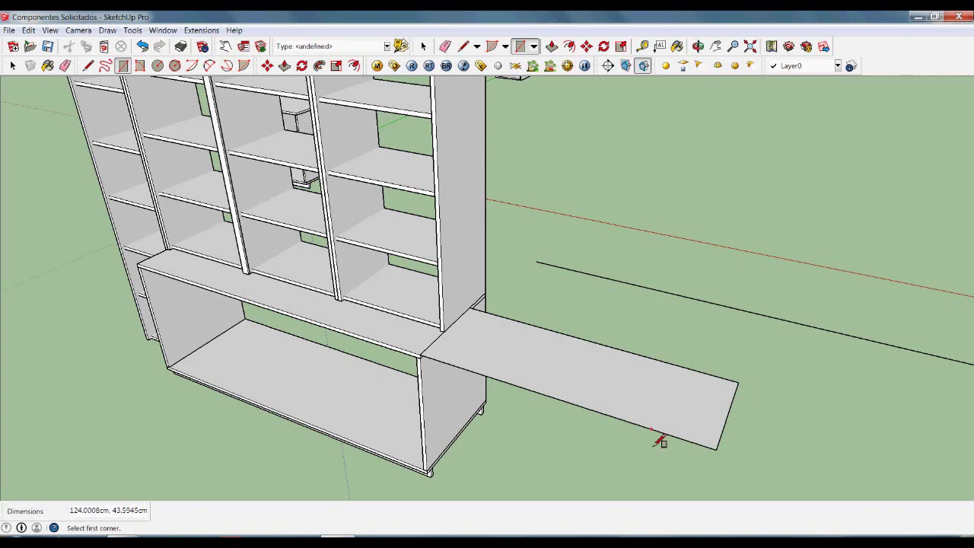
# Step: Extrude the desktop rectangle to a thickness of 4 cm
pyautogui.press('p')
pyautogui.click(646, 421)
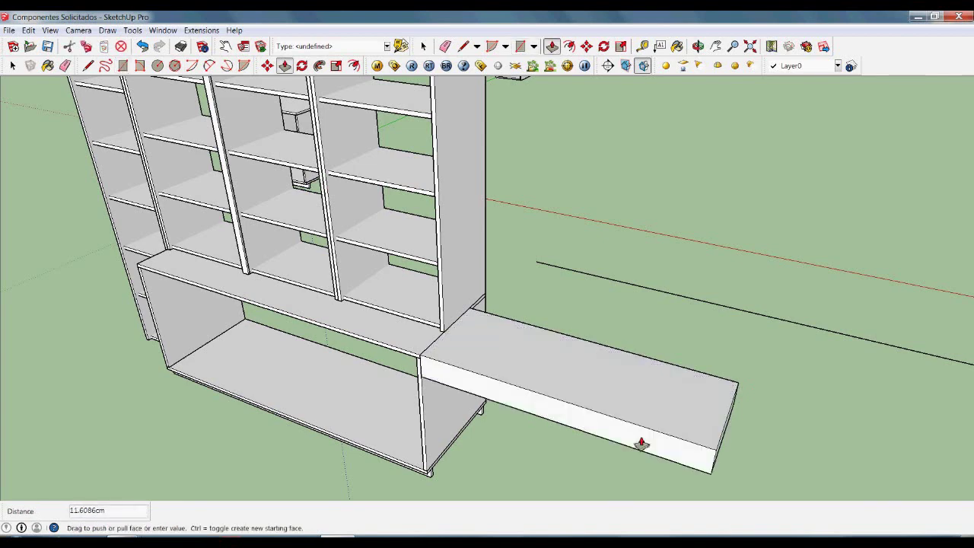
pyautogui.write('4')
pyautogui.press('Return')
# Step: Push/Pull the desktop's back edge about 16.3 cm to align it with the base cabinet's back corner
pyautogui.moveTo(720, 459); pyautogui.dragTo(357, 269, button='middle')
pyautogui.click(357, 268)
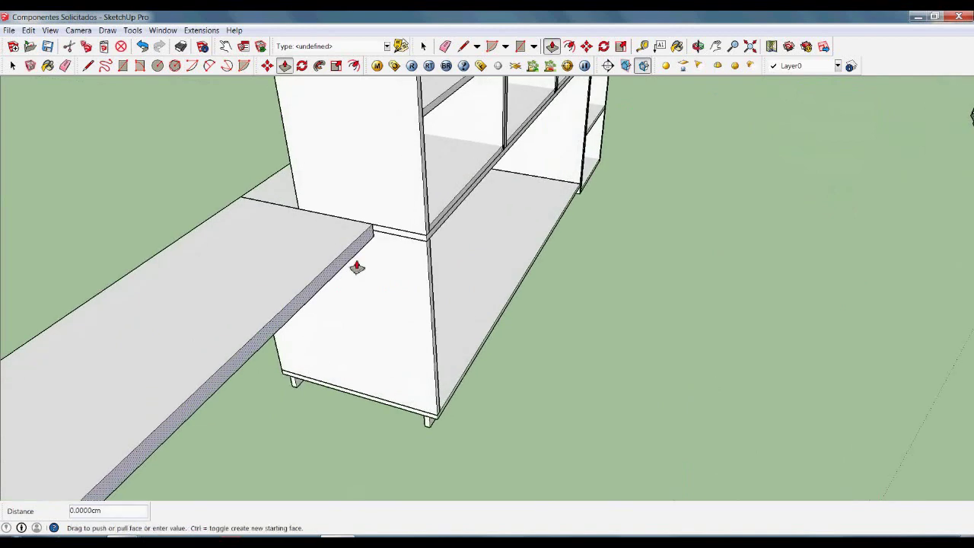
pyautogui.click(434, 239)
# Step: Place a guide on the desktop's underside, 4 cm in from its outer end edge
pyautogui.moveTo(542, 352); pyautogui.dragTo(763, 190, button='middle')
pyautogui.scroll(5, 763, 190)
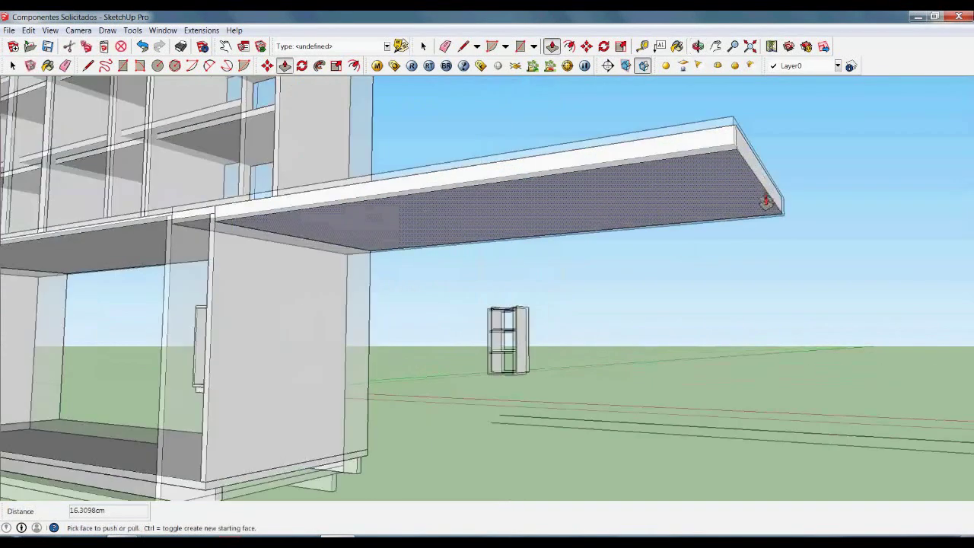
pyautogui.press('t')
pyautogui.click(771, 182)
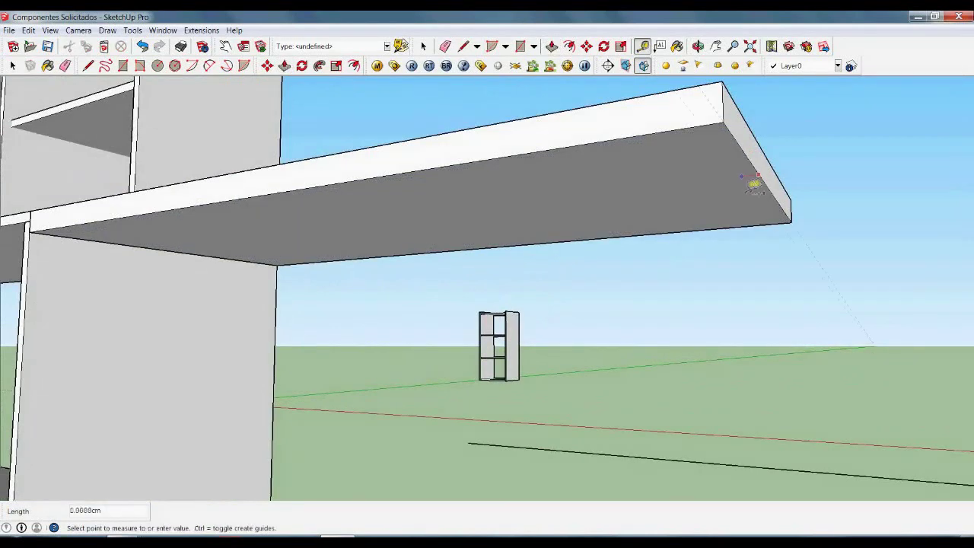
pyautogui.write('4')
pyautogui.press('Return')
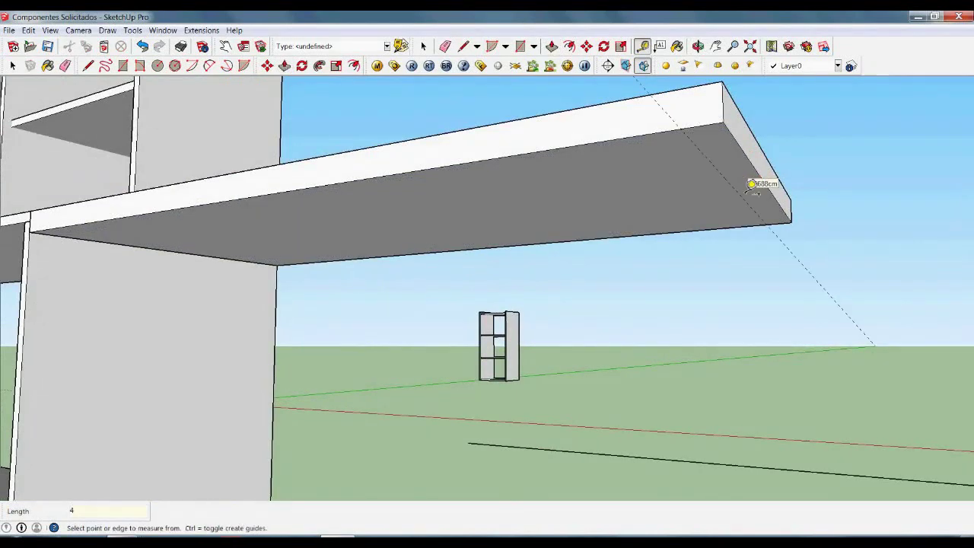
# Step: Draw a strip between the guide and the desktop's outer end, and extrude it down to the cabinet's foot level as a leg panel
pyautogui.press('r')
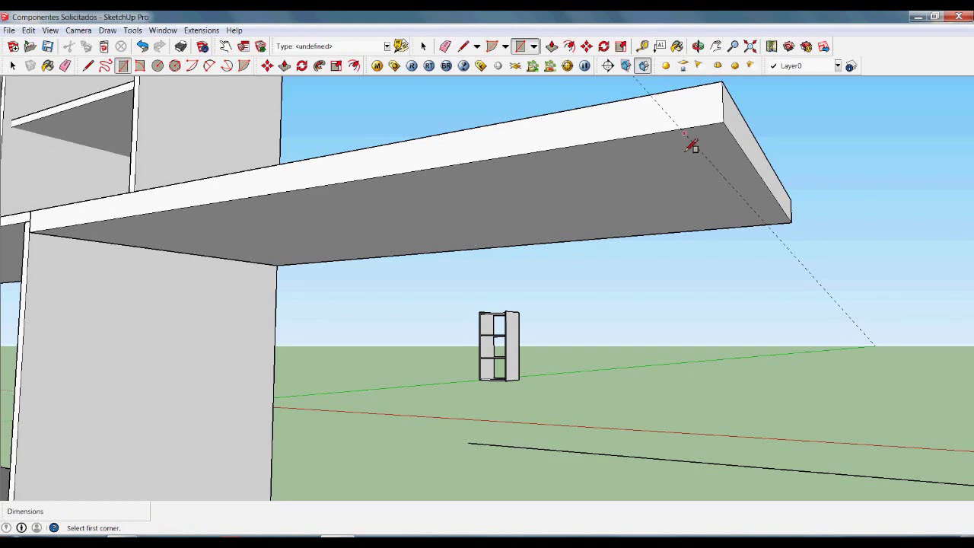
pyautogui.click(683, 131)
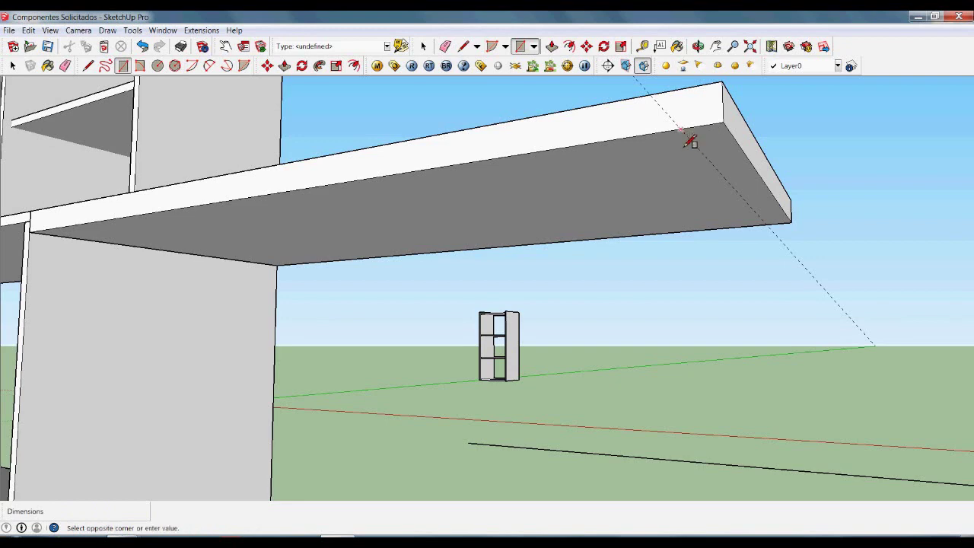
pyautogui.click(793, 223)
pyautogui.press('p')
pyautogui.click(766, 204)
pyautogui.moveTo(765, 203); pyautogui.dragTo(711, 244, button='middle')
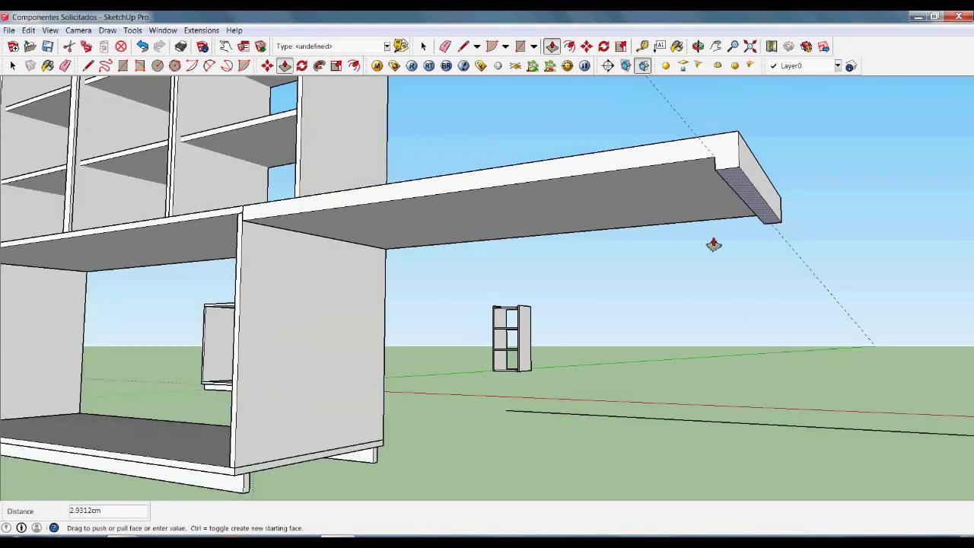
pyautogui.click(257, 504)
pyautogui.press('space')
# Step: Erase the construction guide running along the desk's leg panel
pyautogui.scroll(-5, 459, 341)
pyautogui.moveTo(459, 341); pyautogui.dragTo(467, 312, button='middle')
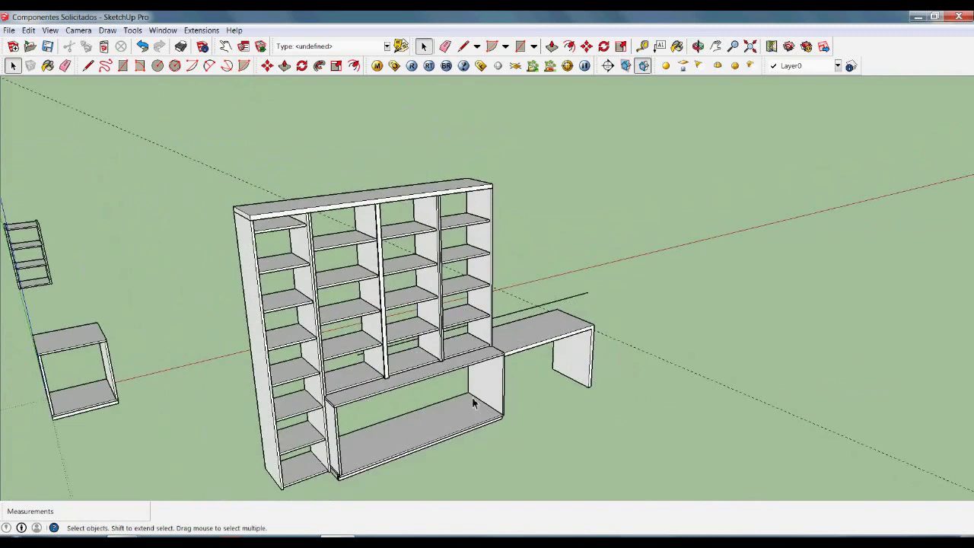
pyautogui.scroll(2, 298, 439)
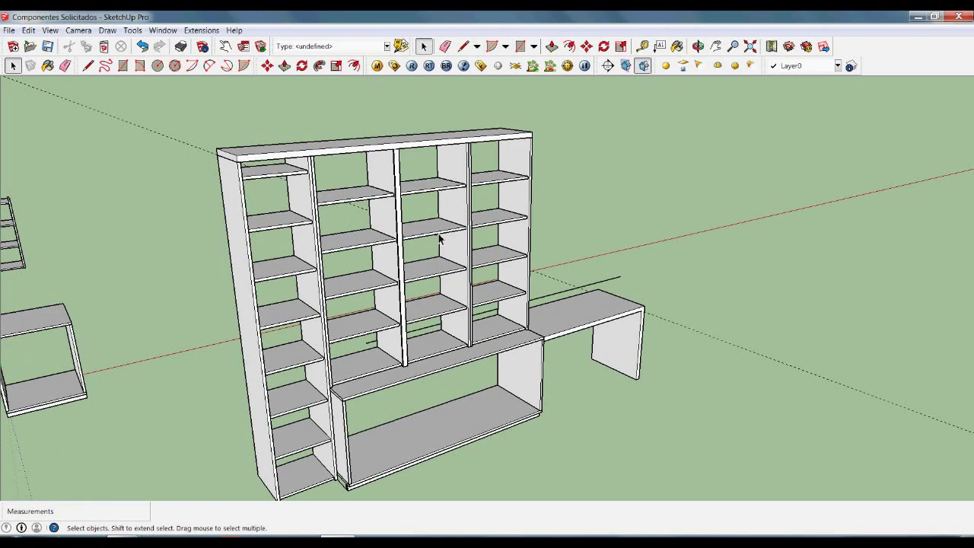
pyautogui.scroll(-4, 615, 322)
pyautogui.scroll(2, 670, 320)
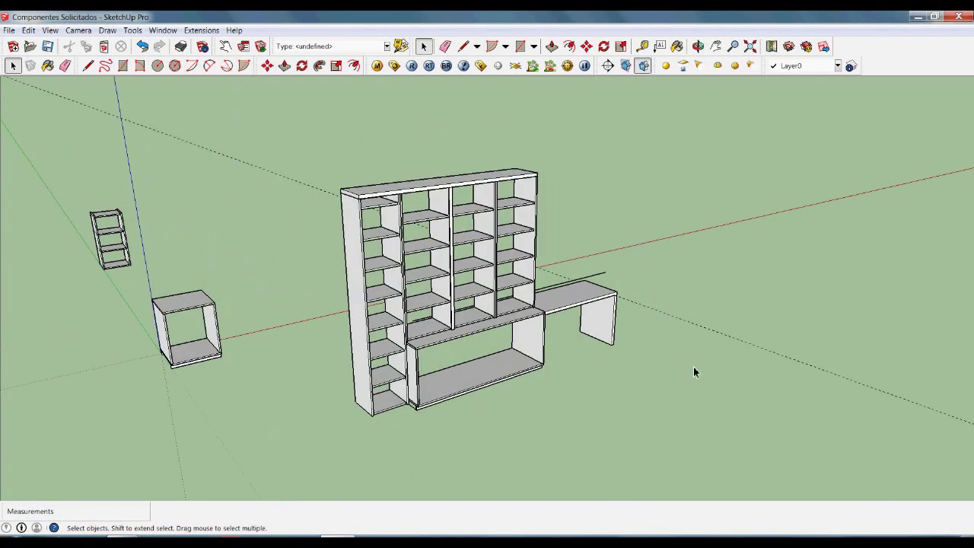
pyautogui.press('e')
pyautogui.click(742, 341)
pyautogui.press('space')
# Step: Draw a square of about 130.1 cm per side on the ground beyond the desk
pyautogui.press('r')
pyautogui.click(717, 340)
pyautogui.click(863, 352)
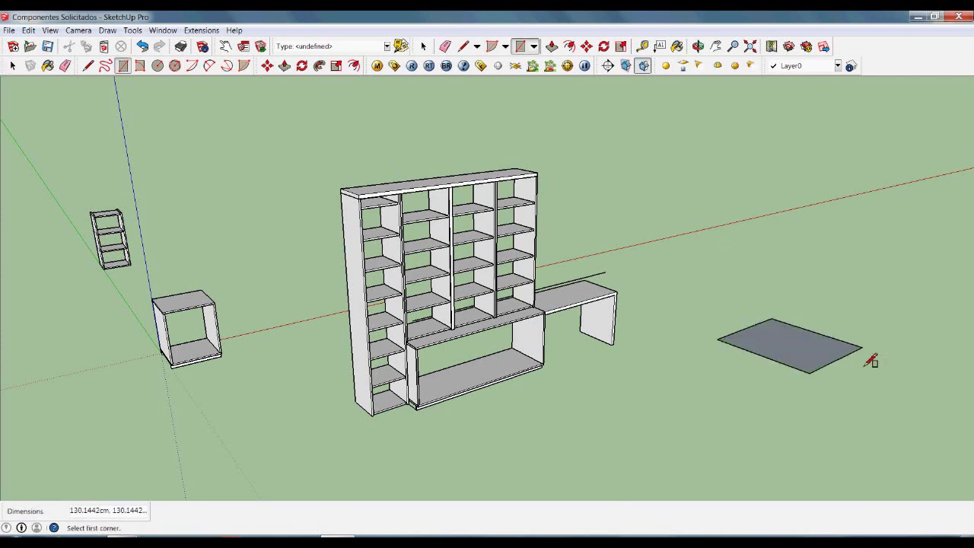
# Step: Paint the square on the ground with the red Color_A01 from the Colors library and close the materials window
pyautogui.press('b')
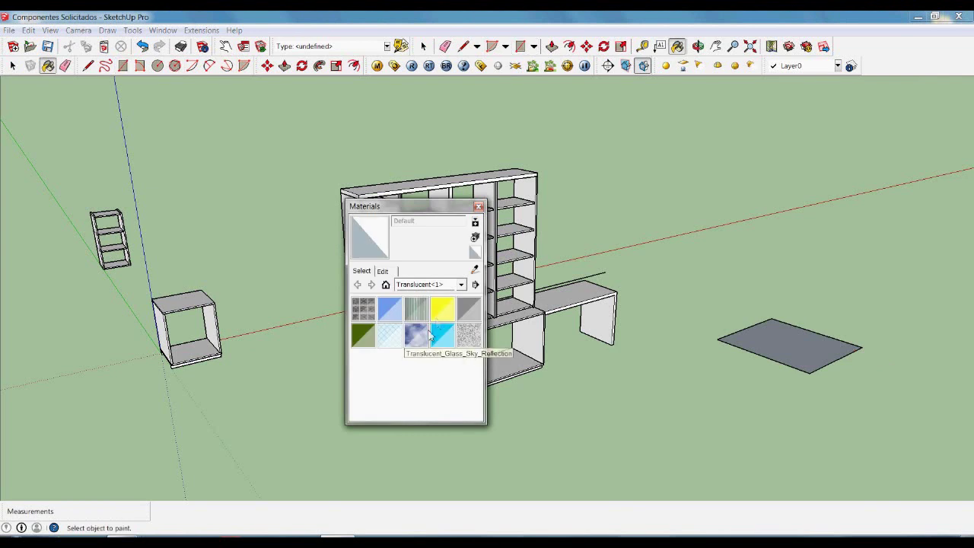
pyautogui.click(460, 284)
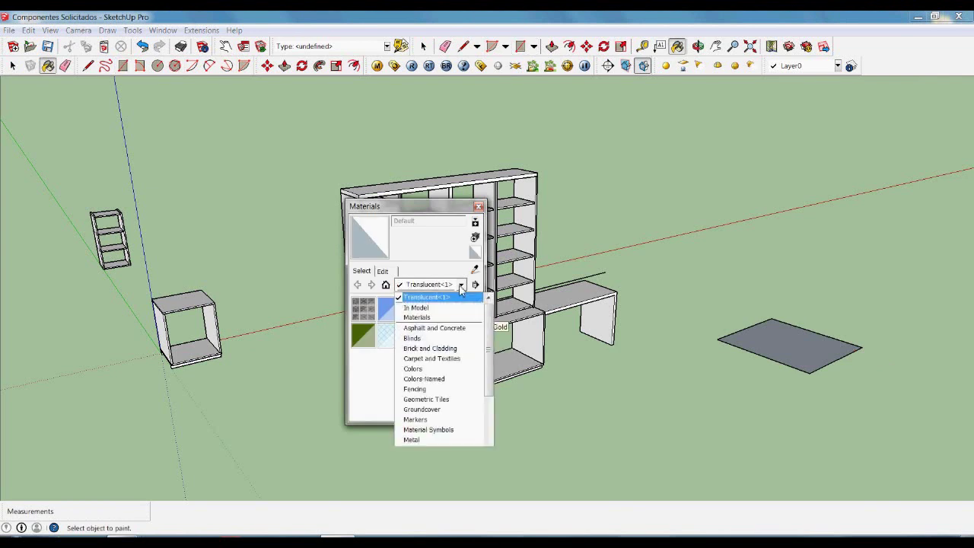
pyautogui.click(413, 369)
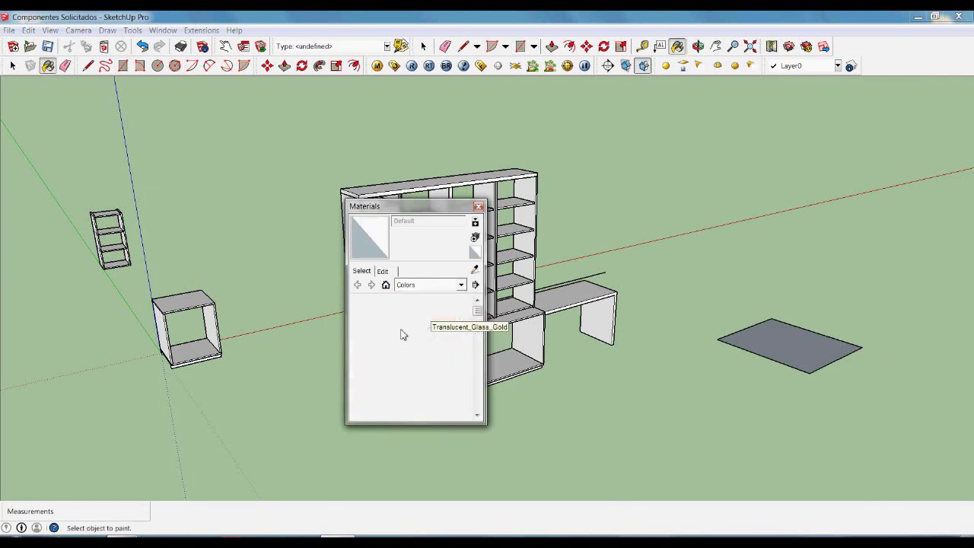
pyautogui.click(416, 362)
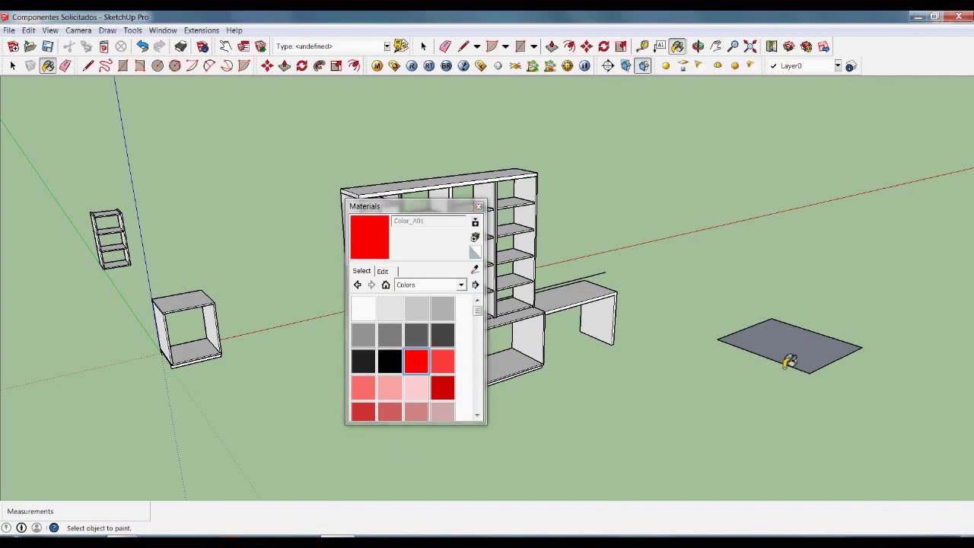
pyautogui.click(790, 363)
pyautogui.press('space')
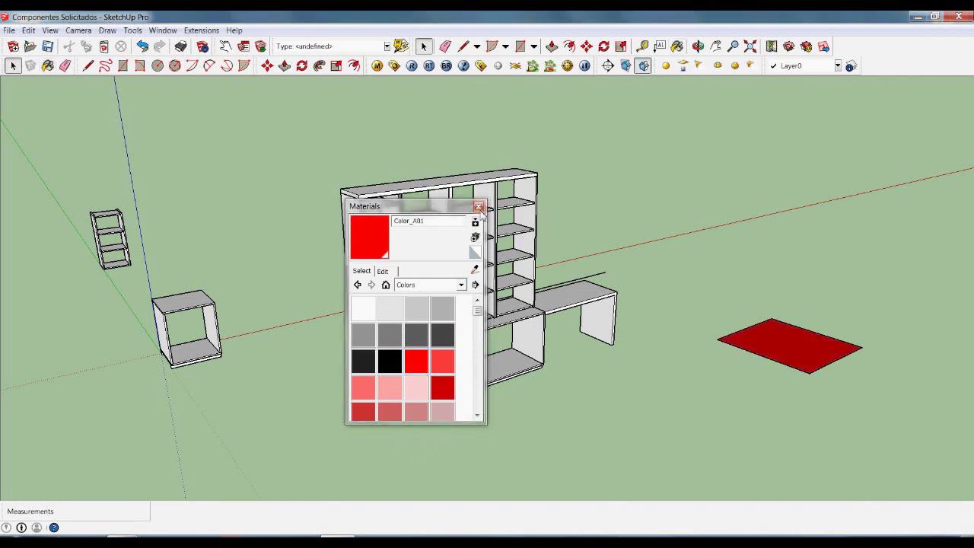
pyautogui.click(479, 206)
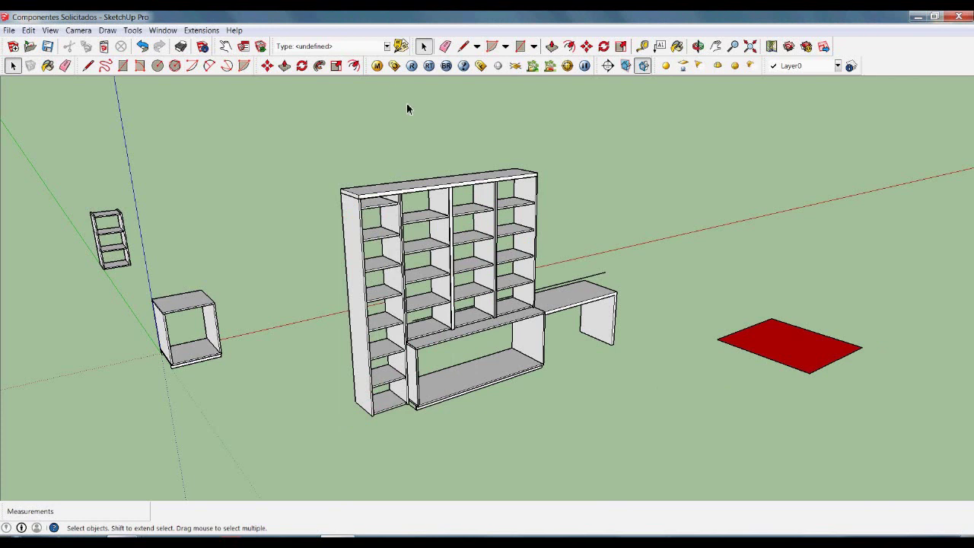
# Step: Apply the scene material Color_A01 to the ENTREPAÑO layer through the V-Ray material editor, and close the editor
pyautogui.click(376, 66)
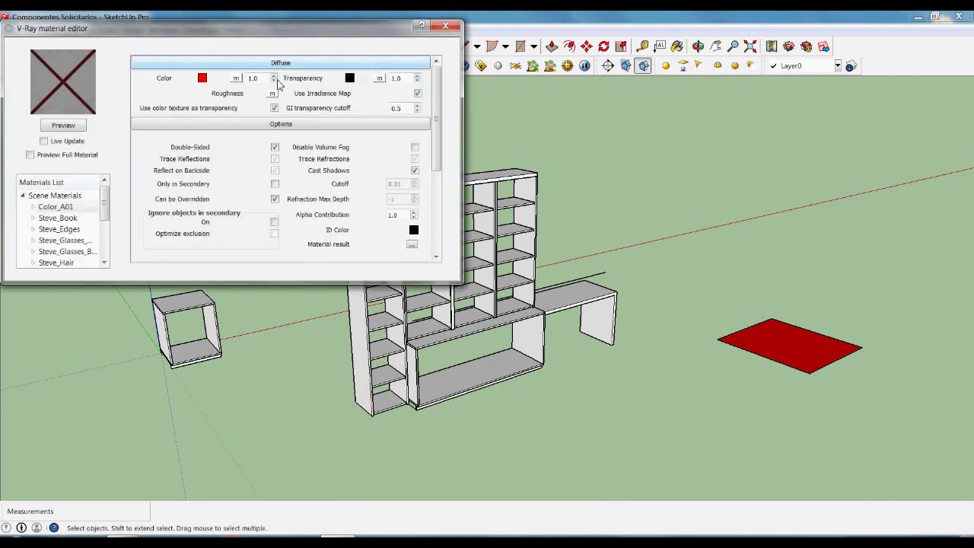
pyautogui.rightClick(80, 211)
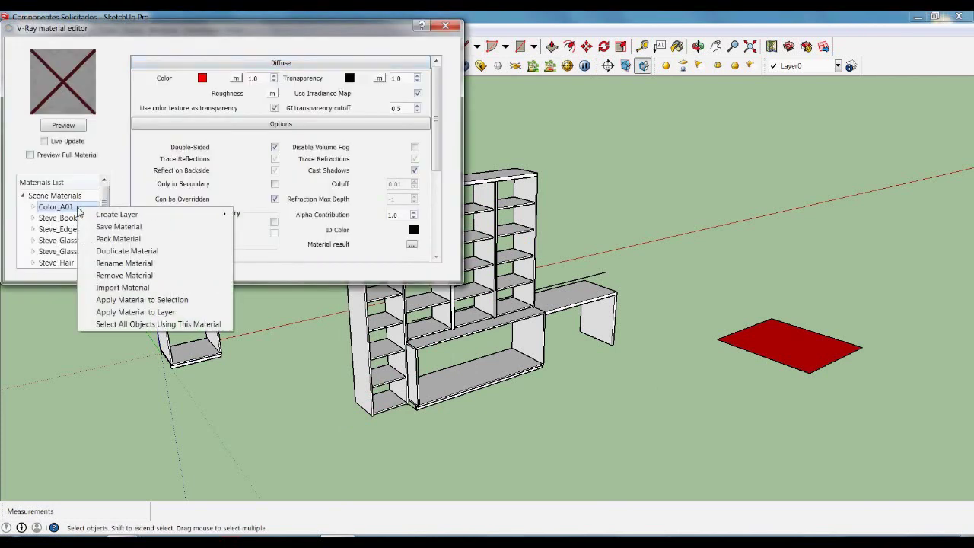
pyautogui.click(135, 312)
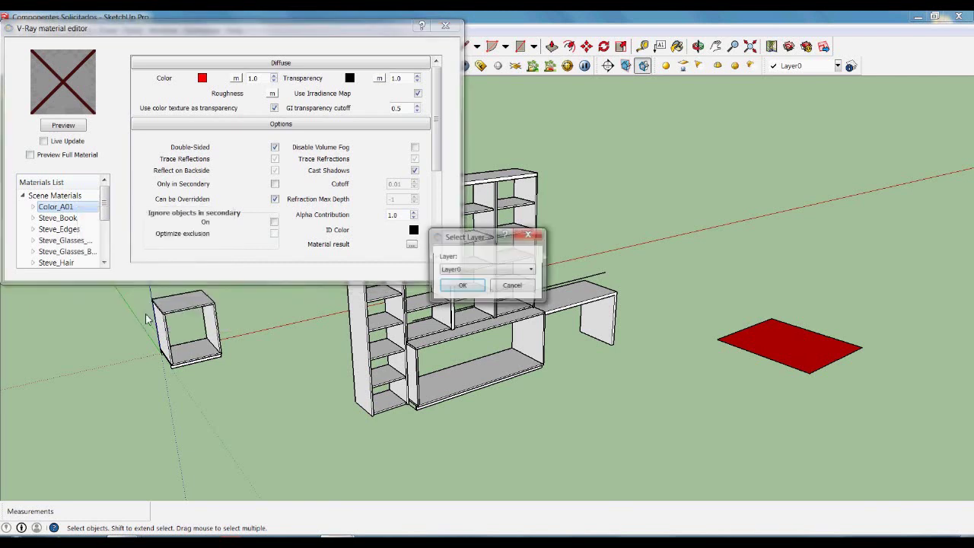
pyautogui.click(523, 272)
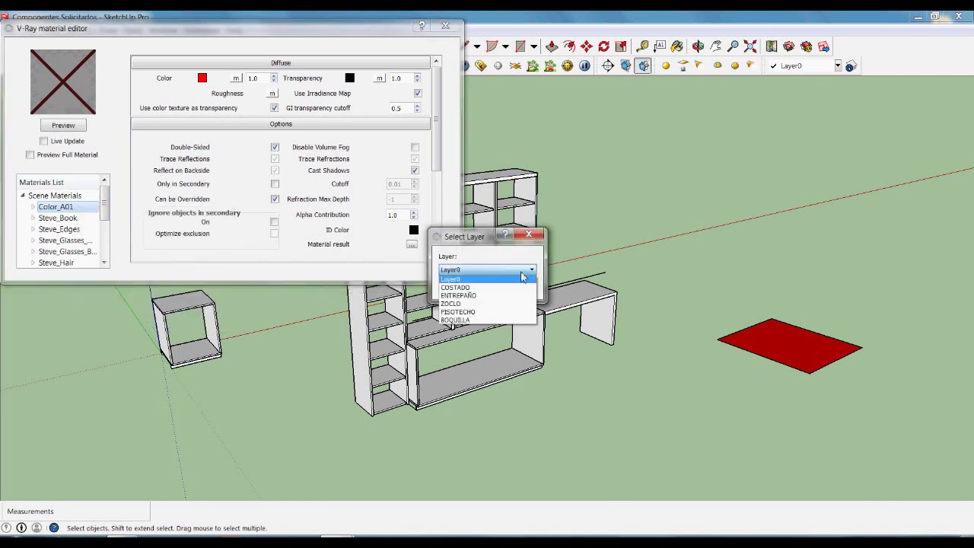
pyautogui.click(496, 296)
pyautogui.click(462, 290)
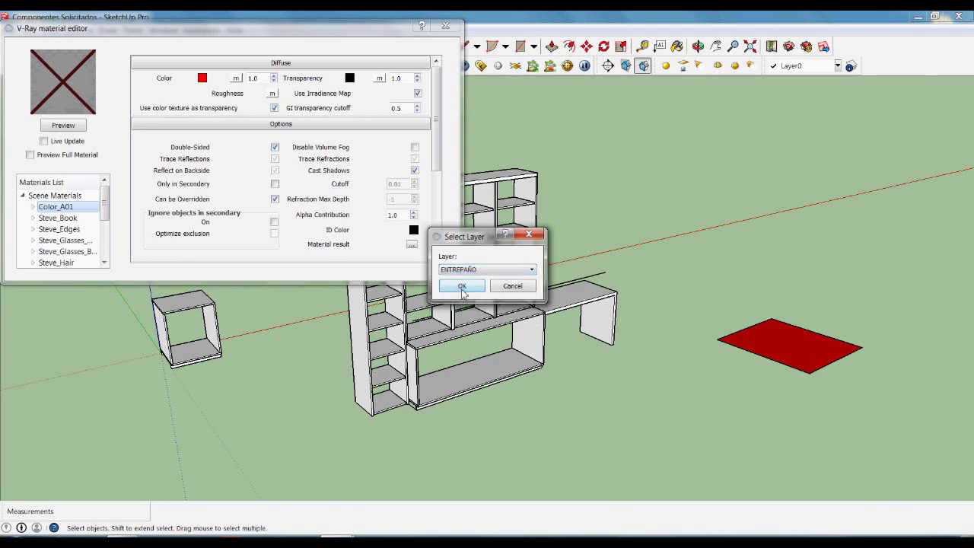
pyautogui.moveTo(646, 281); pyautogui.dragTo(619, 349, button='middle')
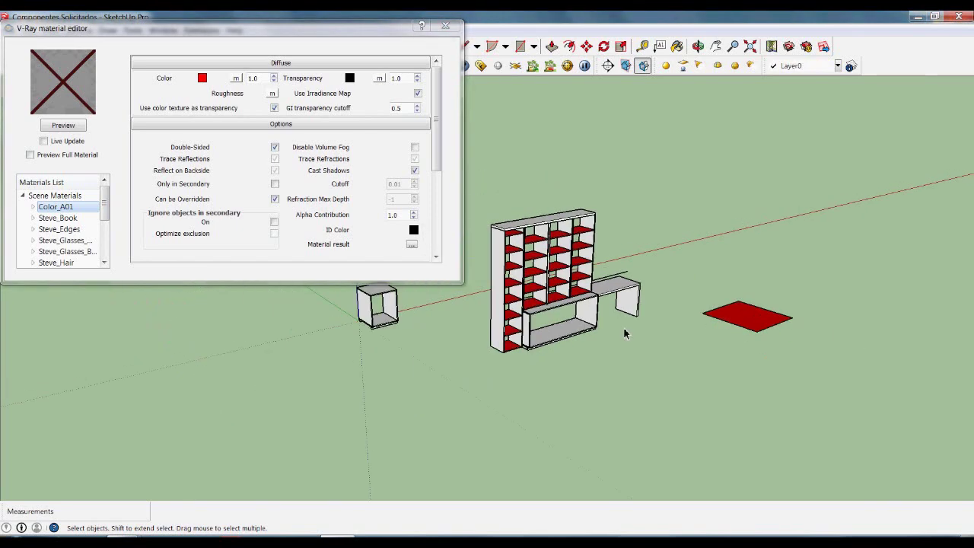
pyautogui.scroll(4, 609, 304)
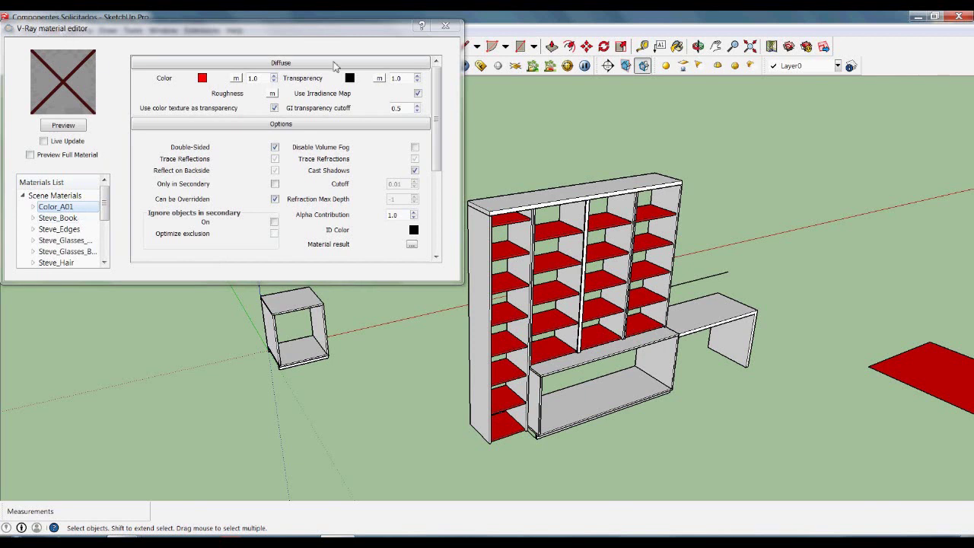
pyautogui.click(447, 29)
pyautogui.moveTo(636, 322); pyautogui.dragTo(384, 277, button='middle')
pyautogui.moveTo(656, 334); pyautogui.dragTo(366, 291, button='middle')
pyautogui.scroll(-2, 366, 292)
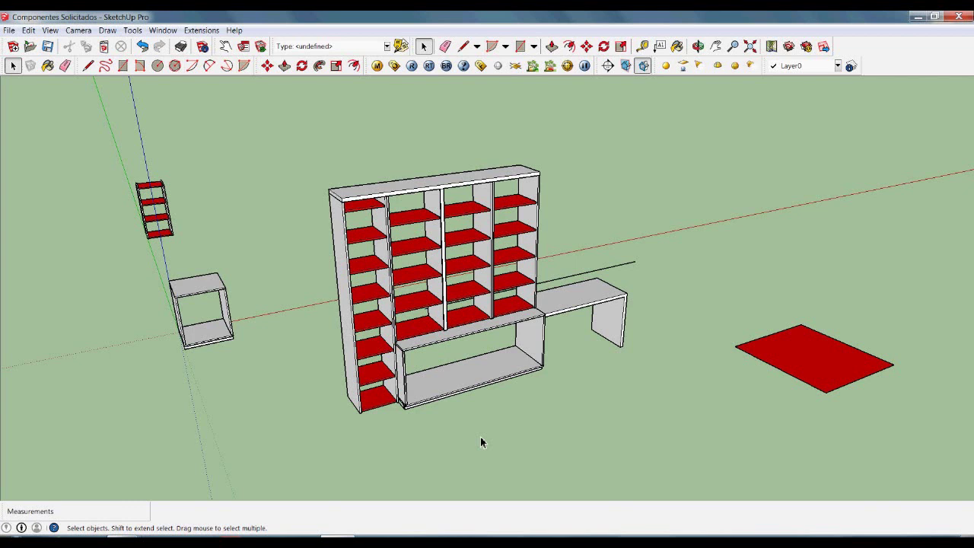
pyautogui.moveTo(654, 380); pyautogui.dragTo(455, 358, button='middle')
pyautogui.scroll(3, 455, 395)
pyautogui.scroll(-2, 455, 357)
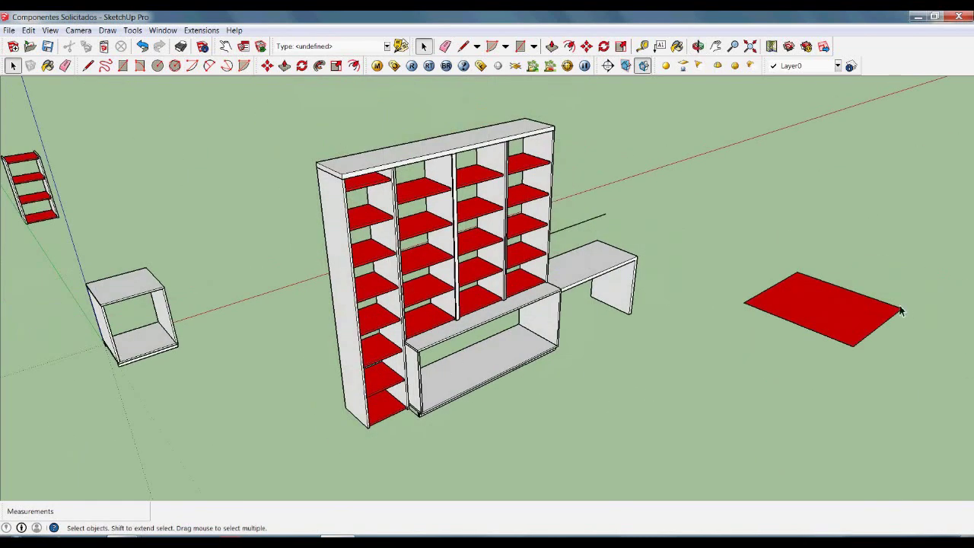